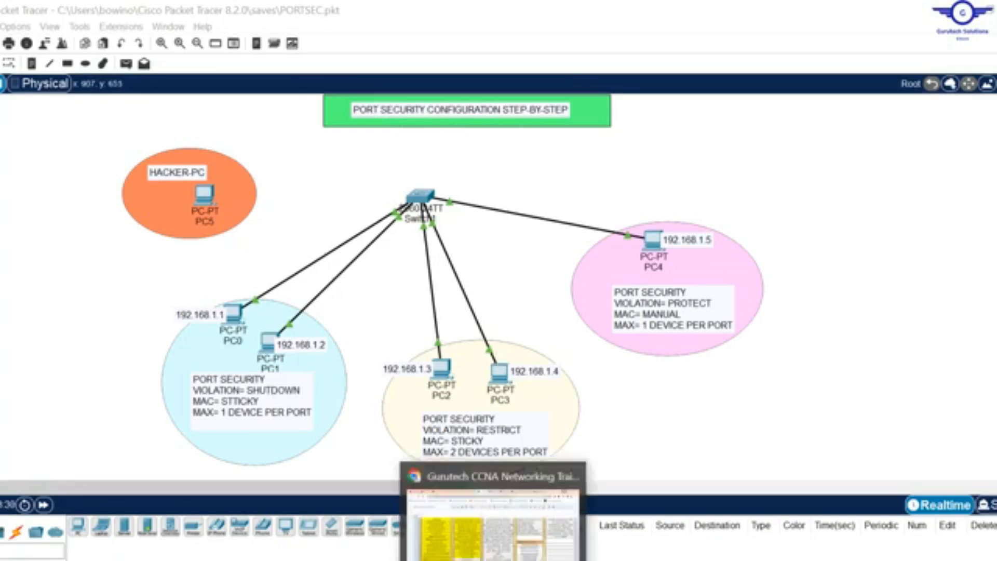
Review the port security topic in the course spreadsheet and the configuration steps in config-guide.txt against the network topology.
click(448, 500)
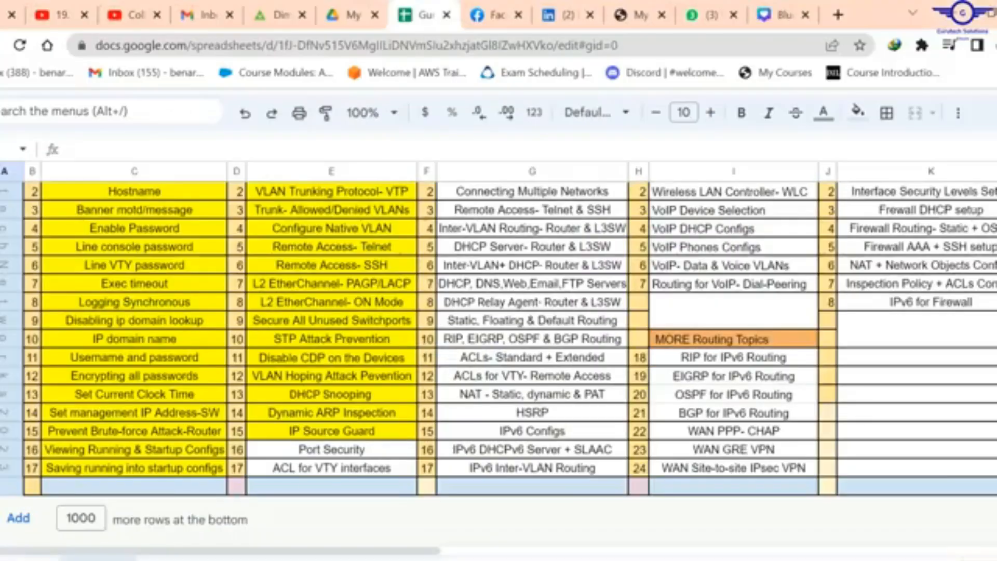
click(333, 455)
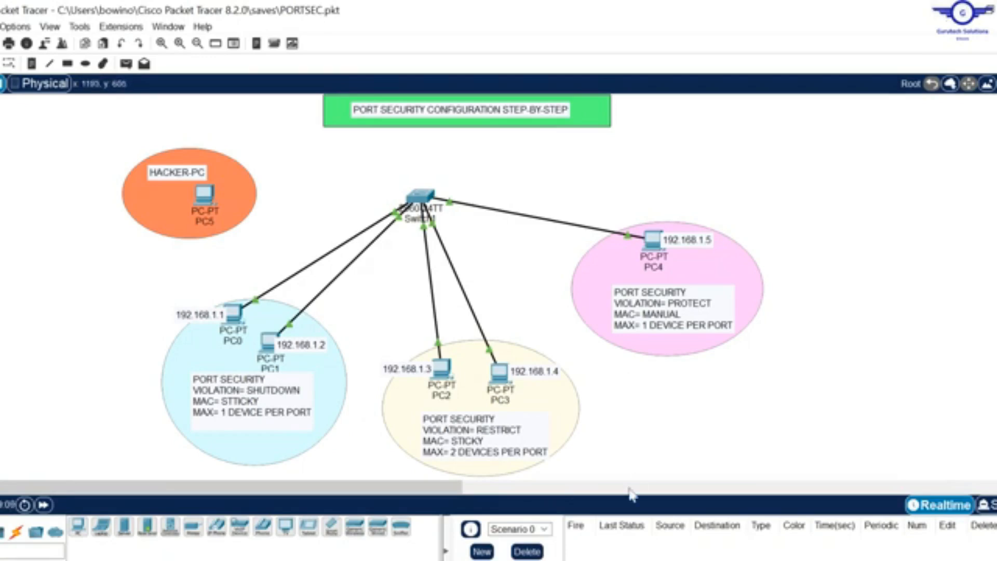
key(alt+Tab)
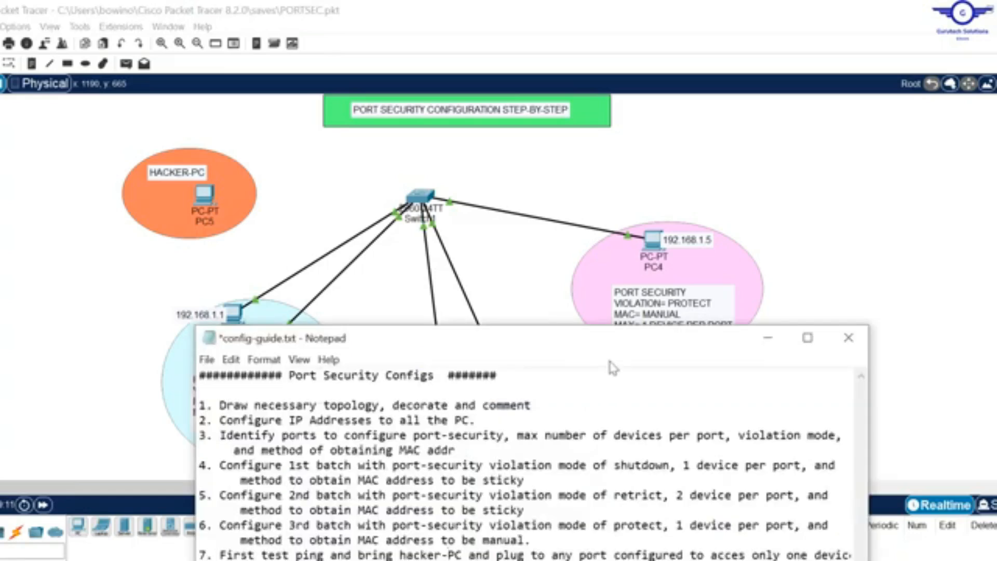
drag(528, 338, 532, 235)
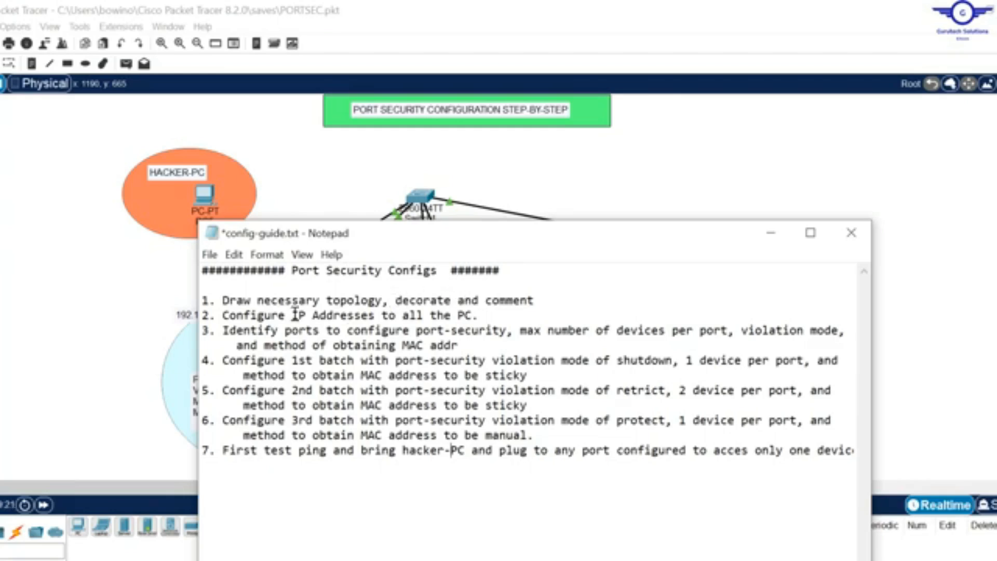
click(691, 184)
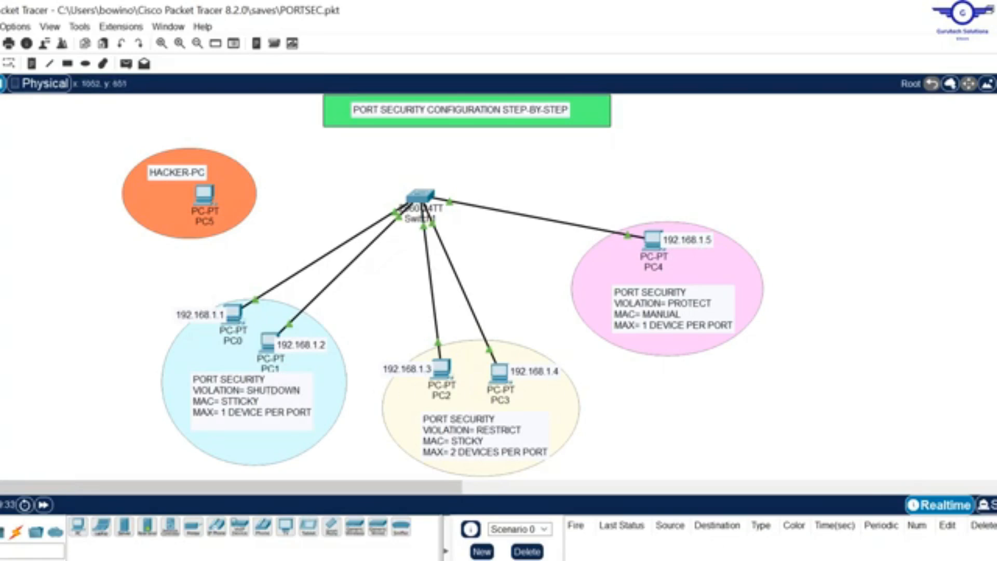
key(alt+Tab)
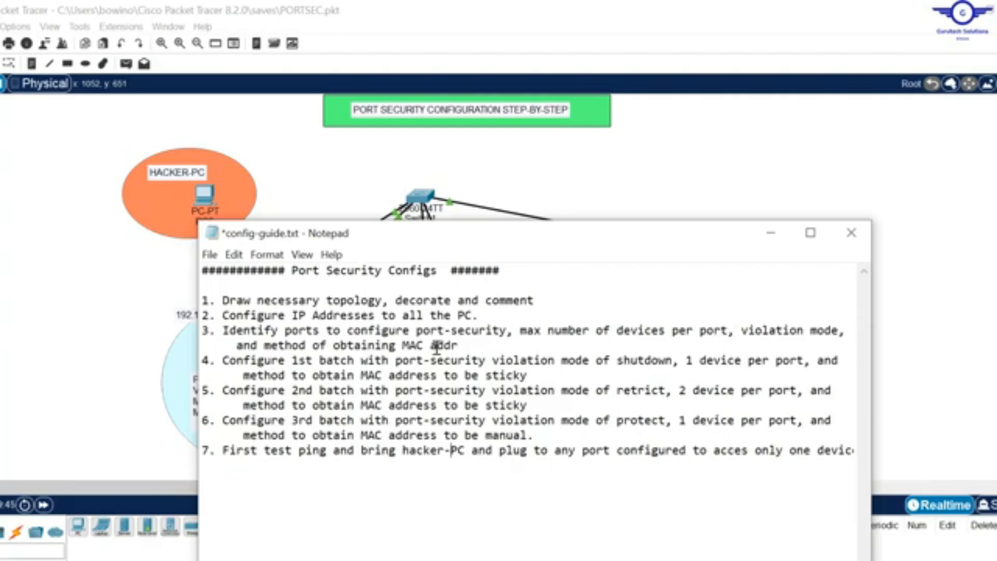
click(945, 288)
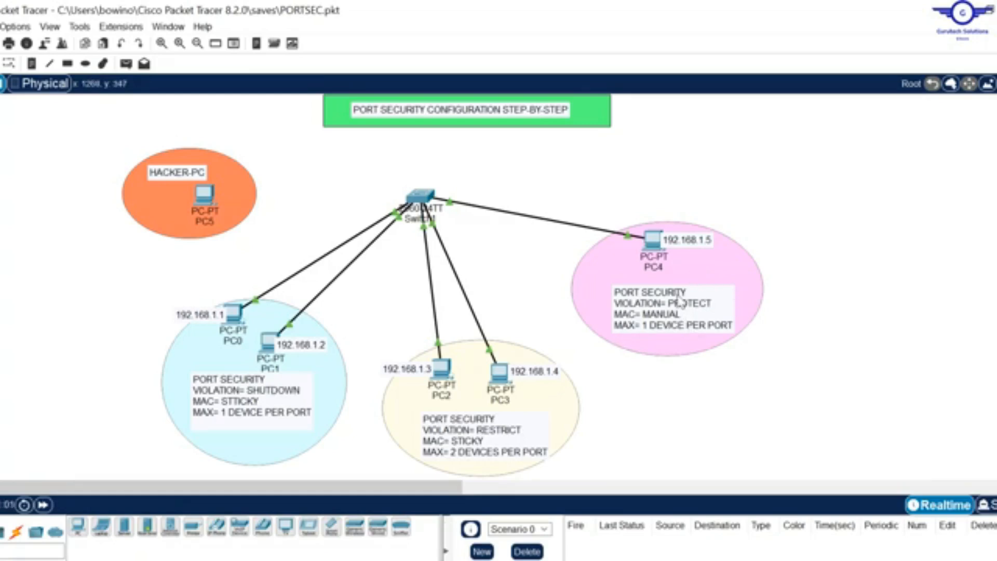
key(alt+Tab)
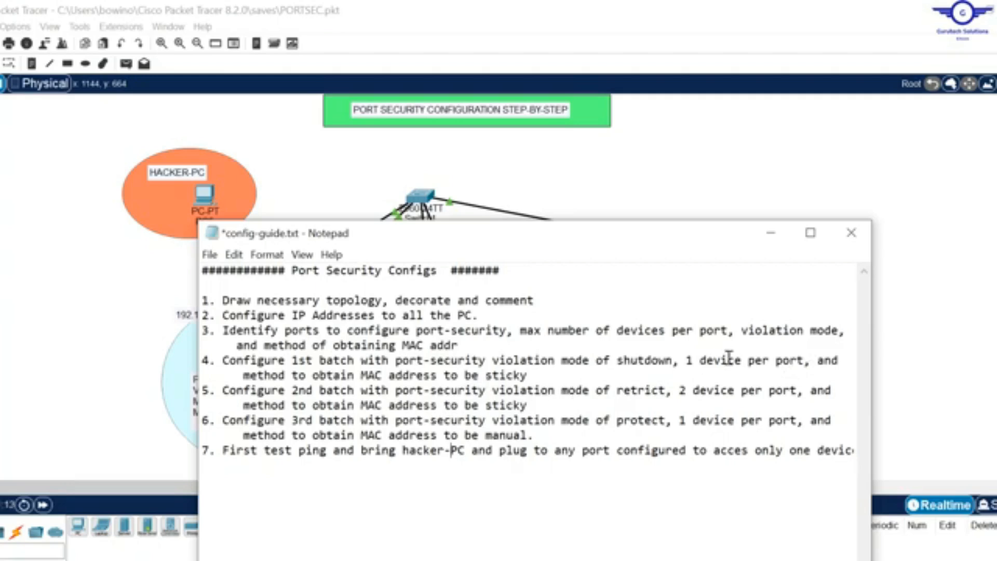
click(641, 196)
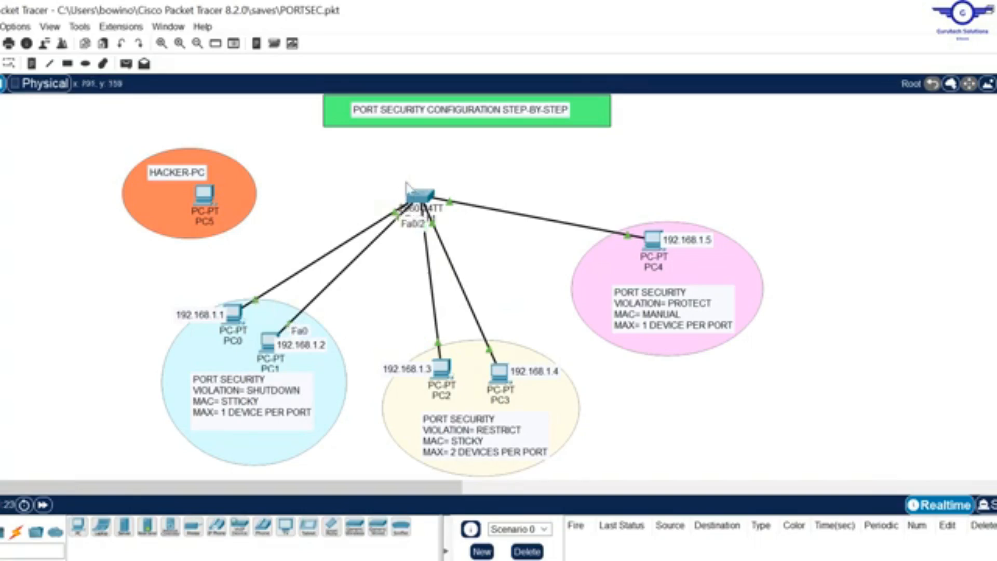
Open the command-line interface of Switch1 and enter privileged EXEC mode.
click(422, 197)
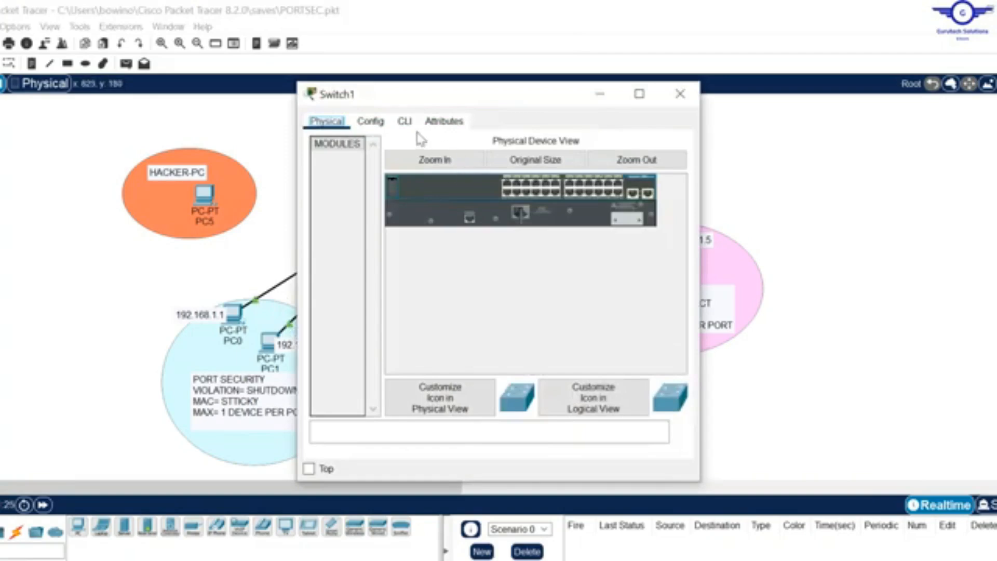
click(405, 121)
key(Return)
key(Return)
key(Return)
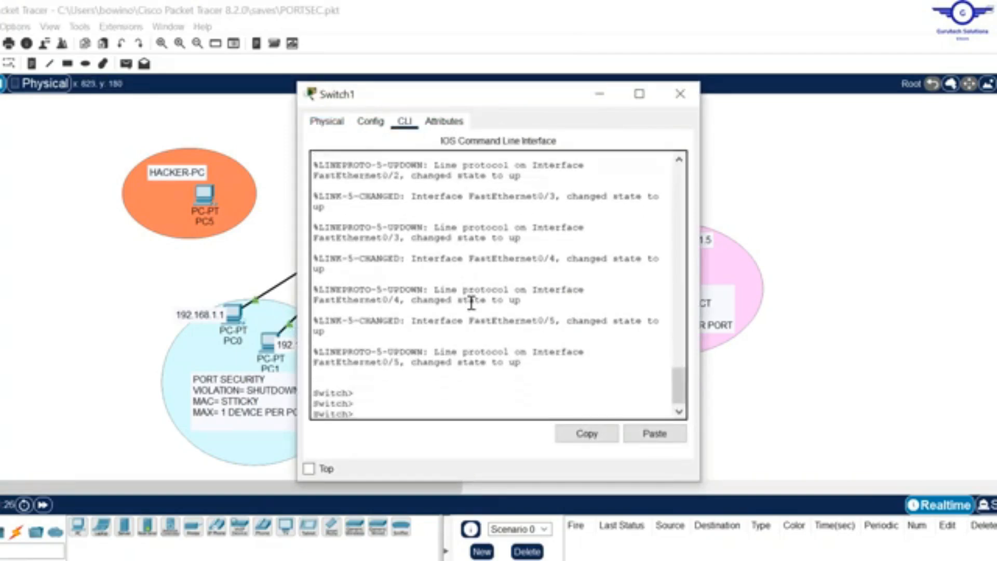
text(EN)
key(Return)
key(Return)
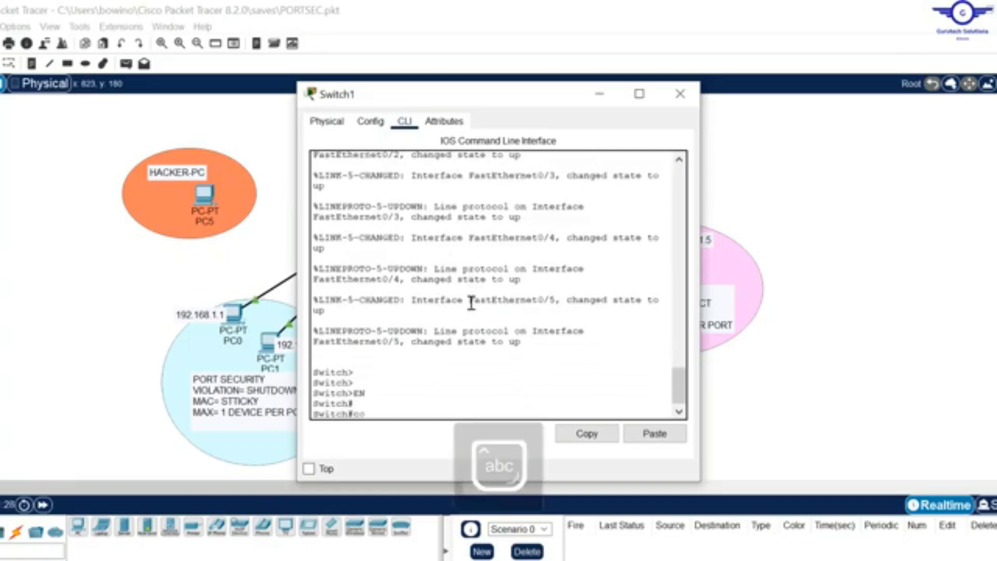
Enter global configuration mode on the switch and select the interface range fa0/1-2.
text(conf t)
key(Return)
key(Return)
key(Return)
key(Return)
text(int range fa0/1-2)
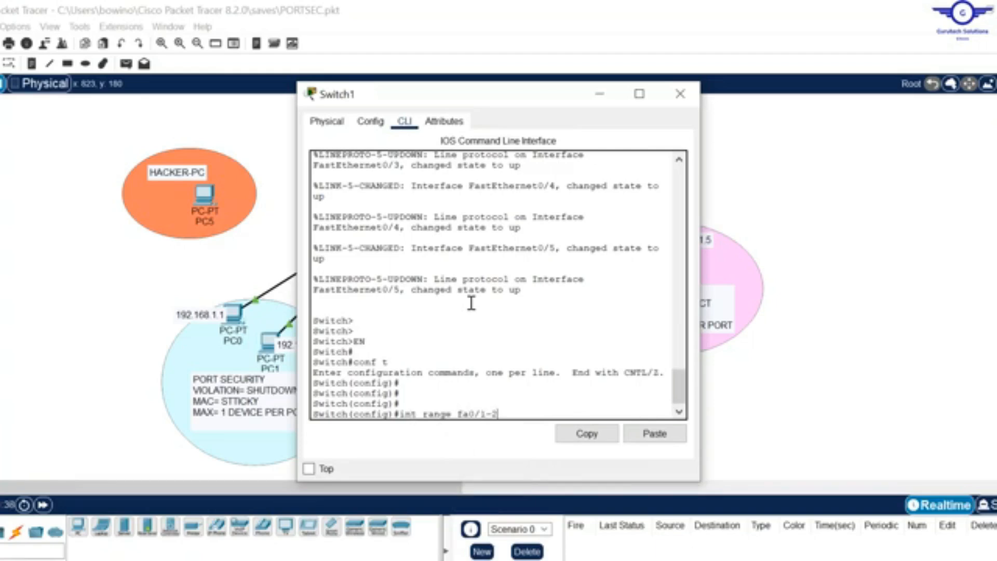
key(Return)
key(Return)
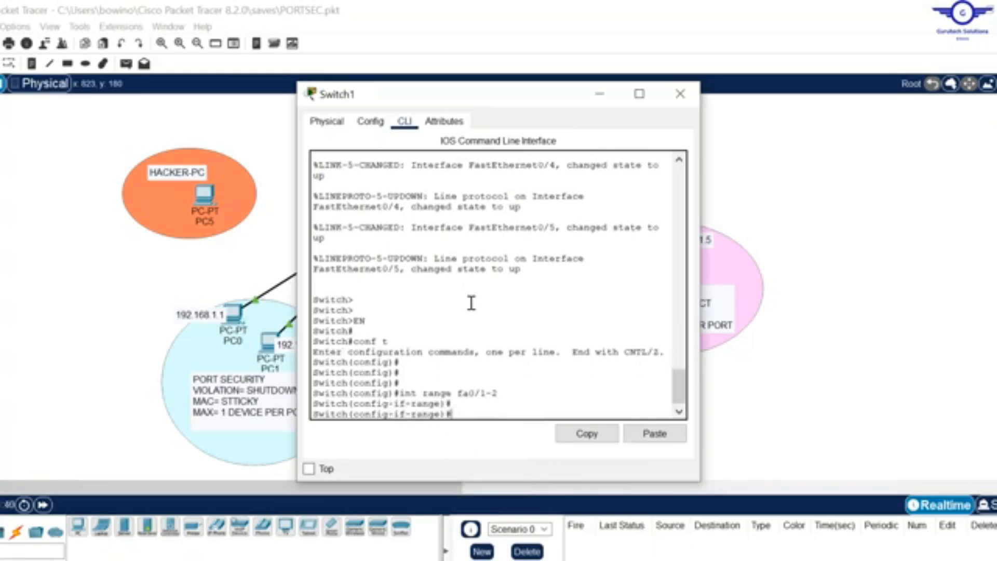
Set the interfaces in range fa0/1-2 to access mode with switchport mode access.
text(swit)
key(Tab)
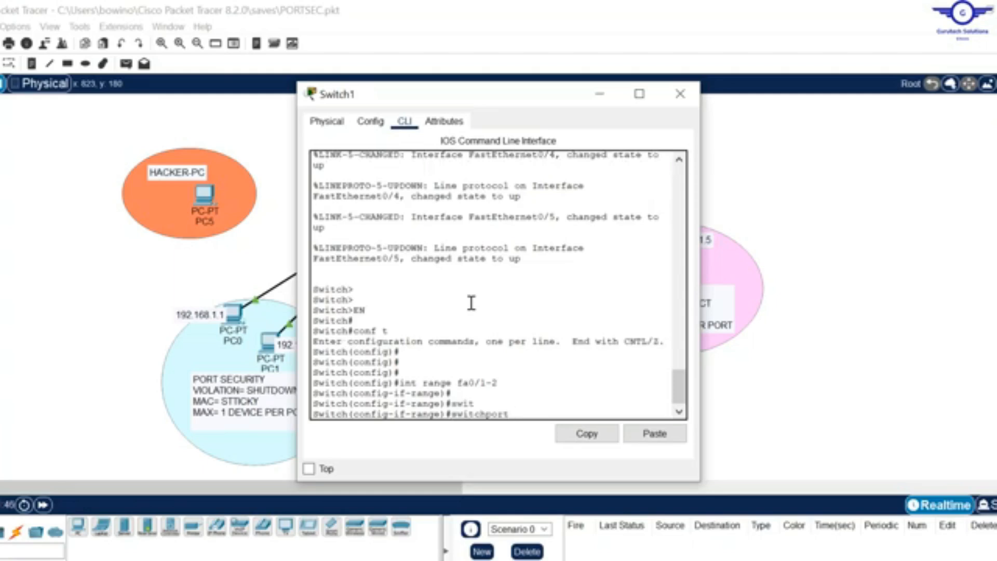
text(m)
key(Tab)
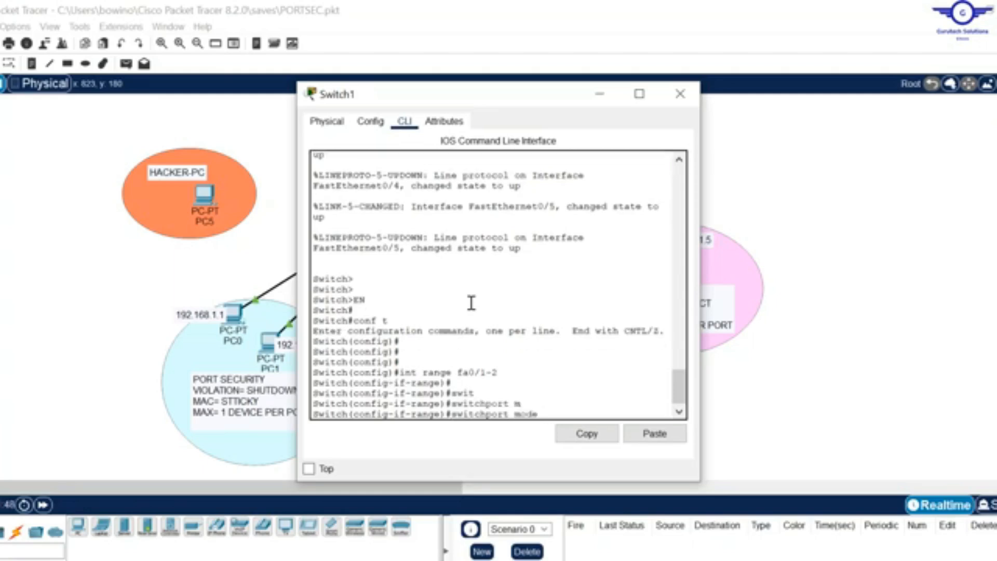
text(a)
key(Tab)
key(Return)
key(Return)
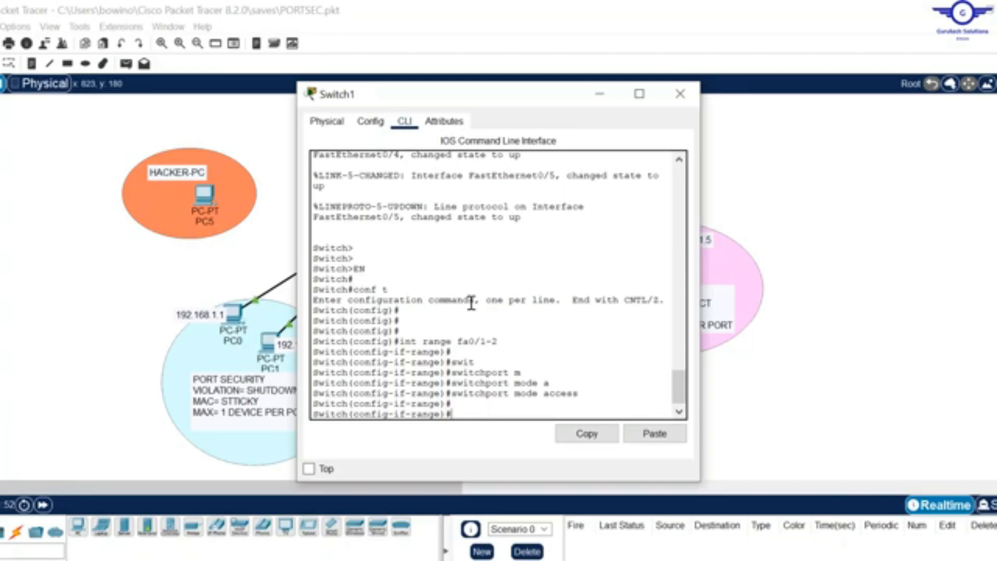
Enable port security on fa0/1-2 with the switchport port-security command.
text(sw)
key(Tab)
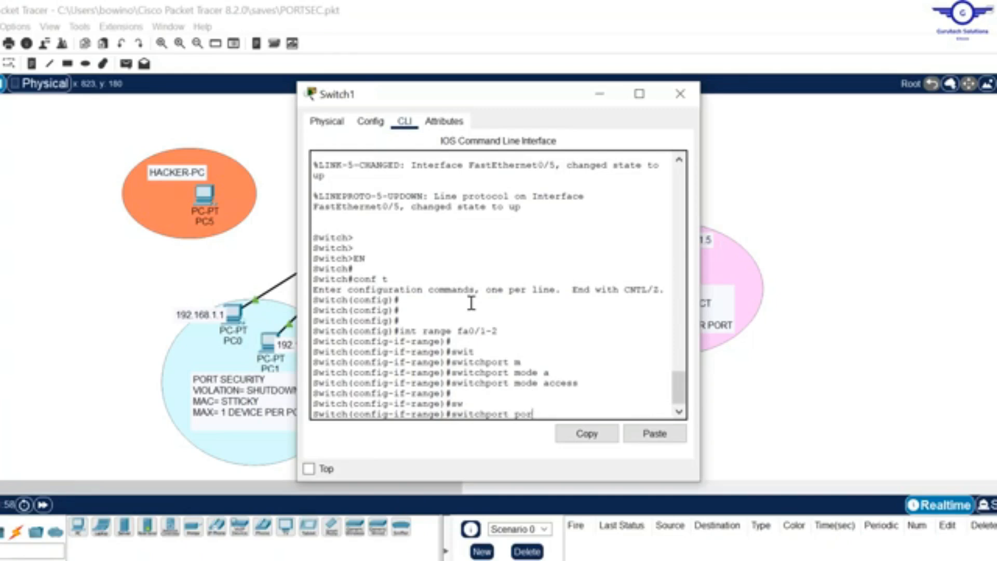
text(port-)
key(Tab)
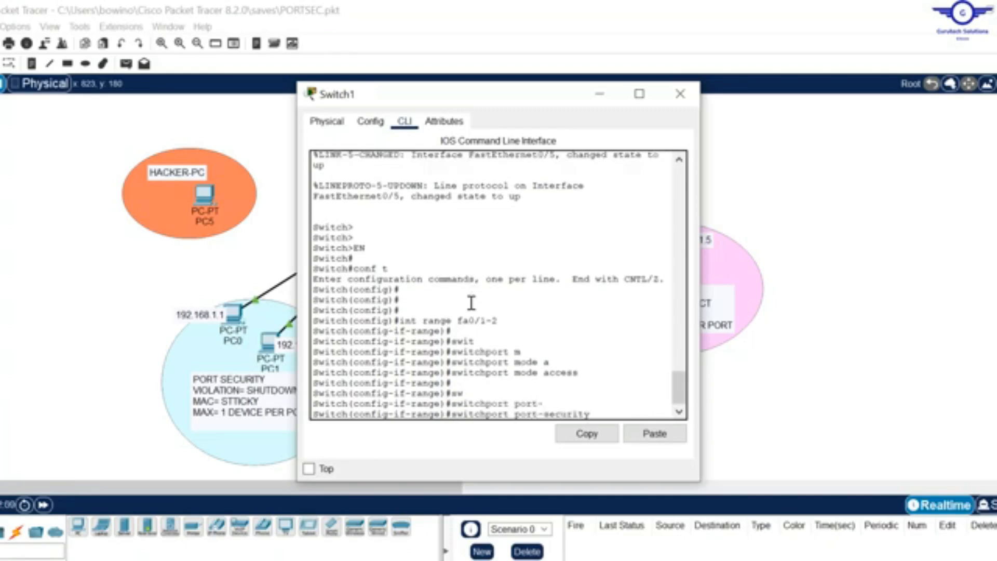
key(Return)
key(Return)
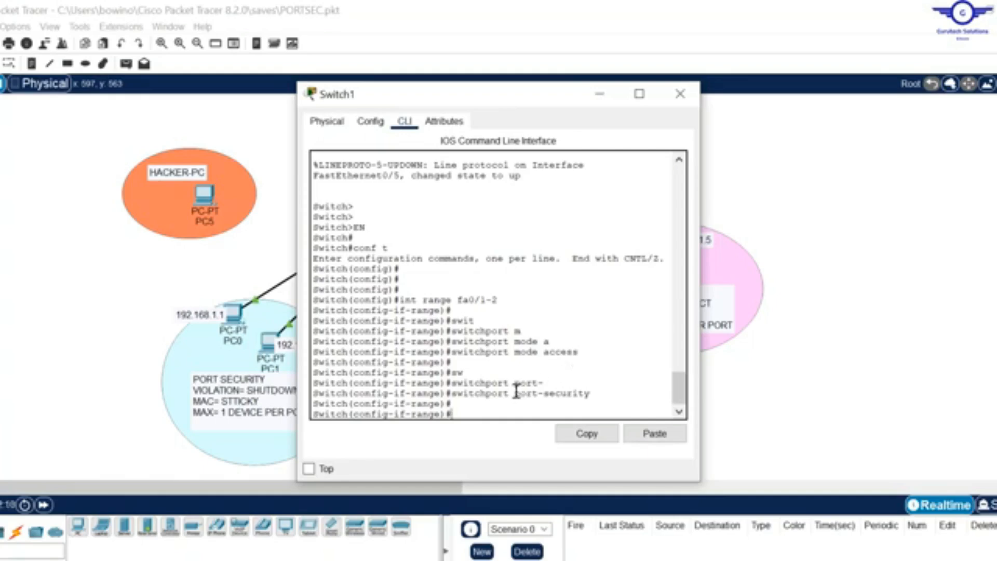
key(Return)
key(Return)
Limit fa0/1-2 to one device per port with switchport port-security maximum 1.
text(swi)
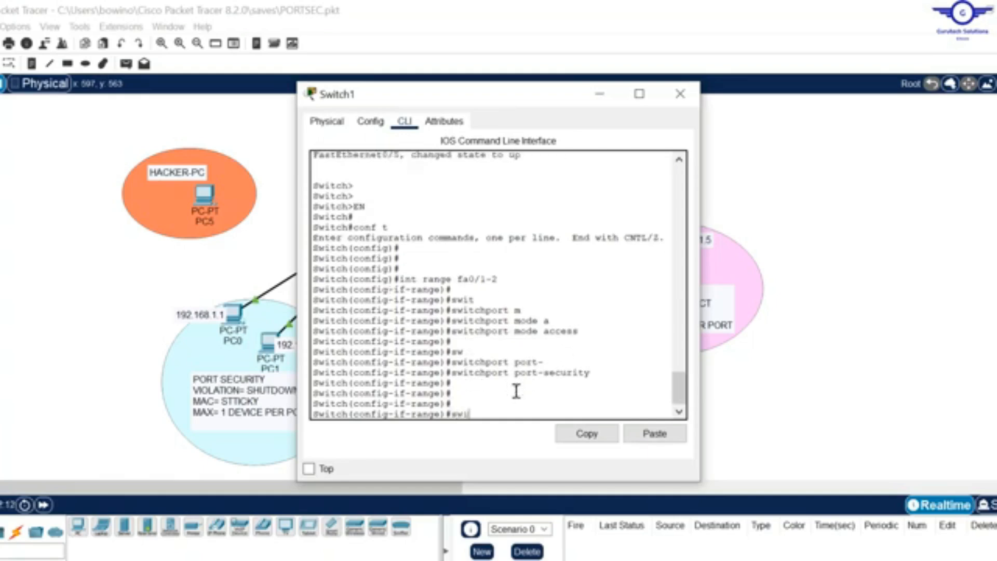
key(Up)
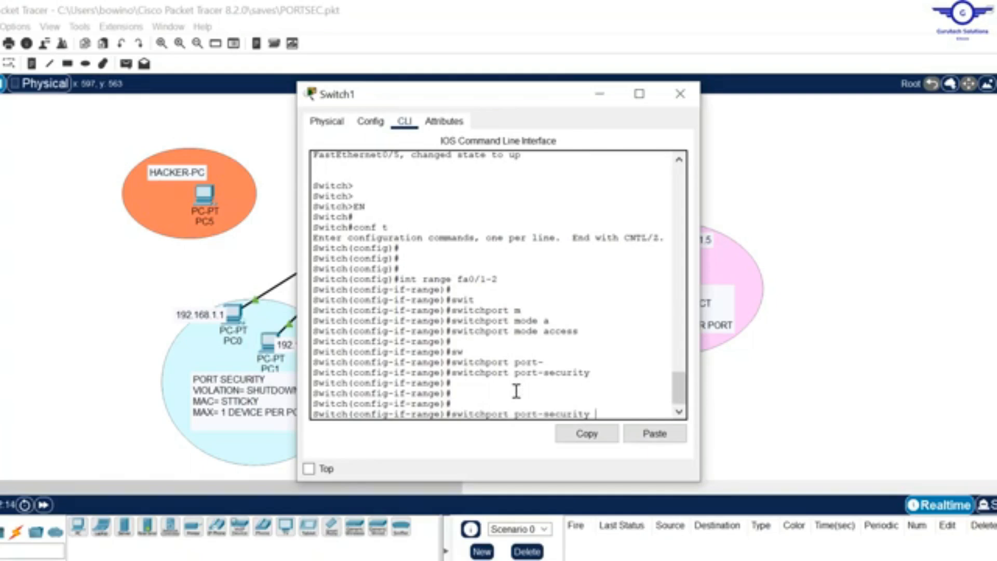
text(ma)
key(Tab)
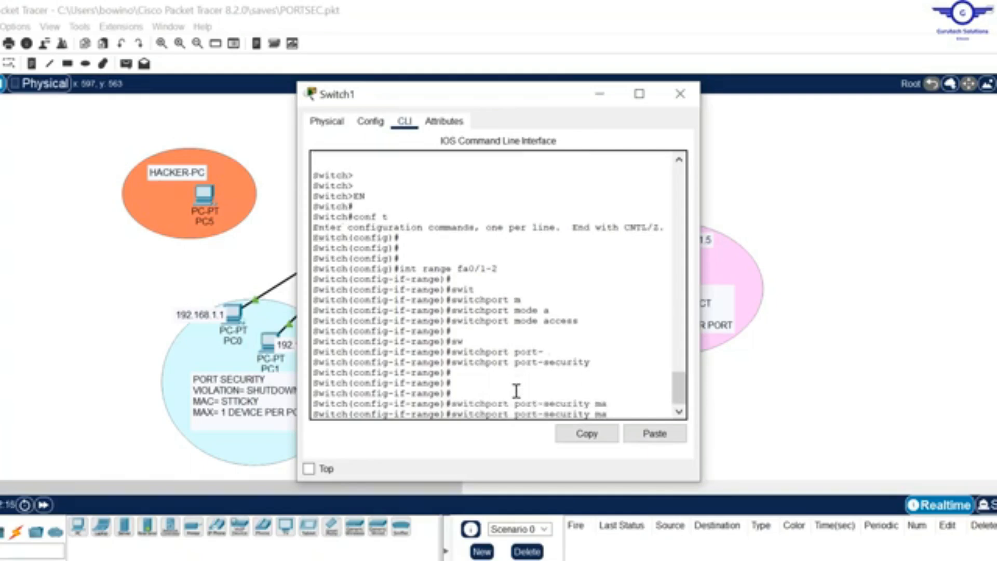
text(xim)
key(Tab)
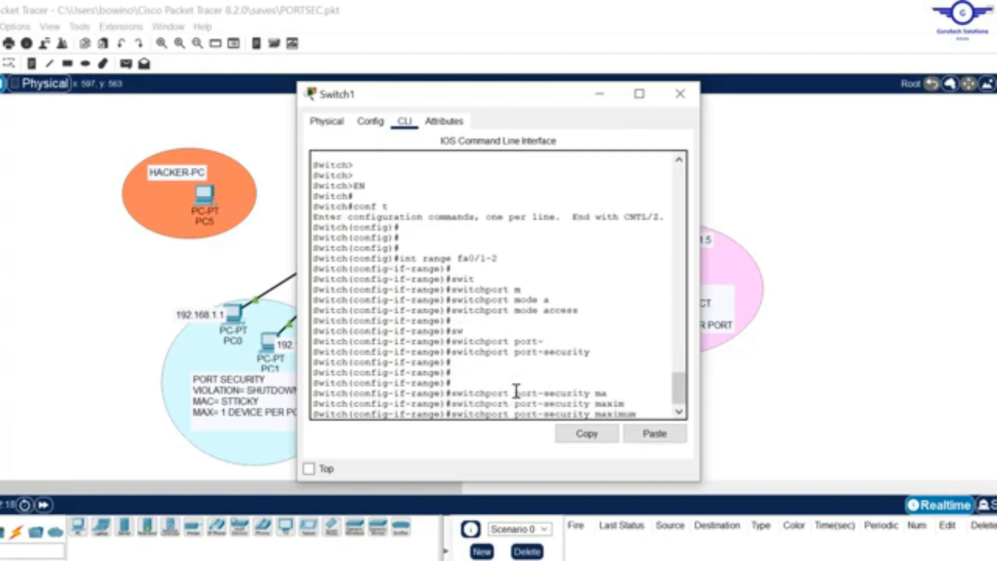
text(1)
key(Return)
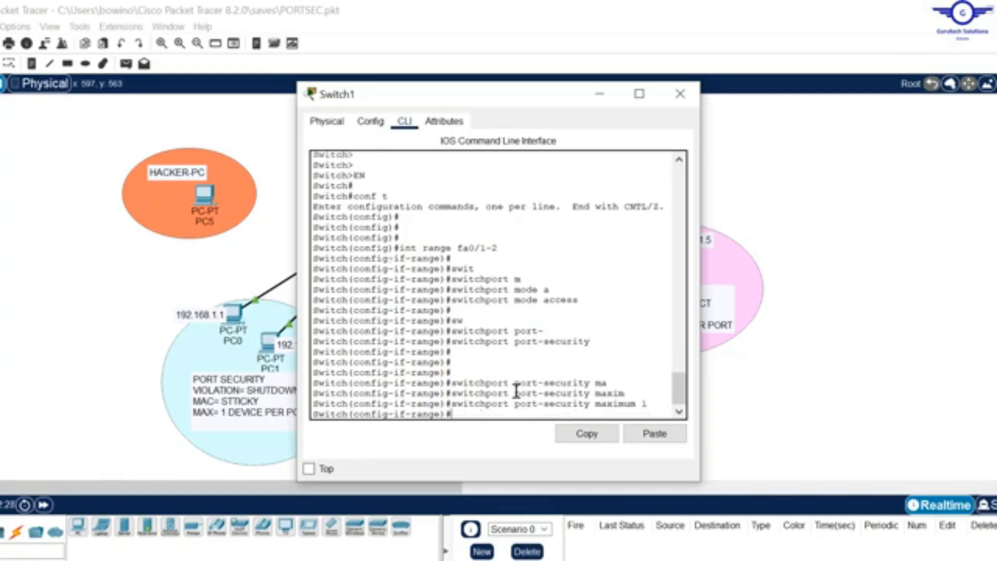
key(Return)
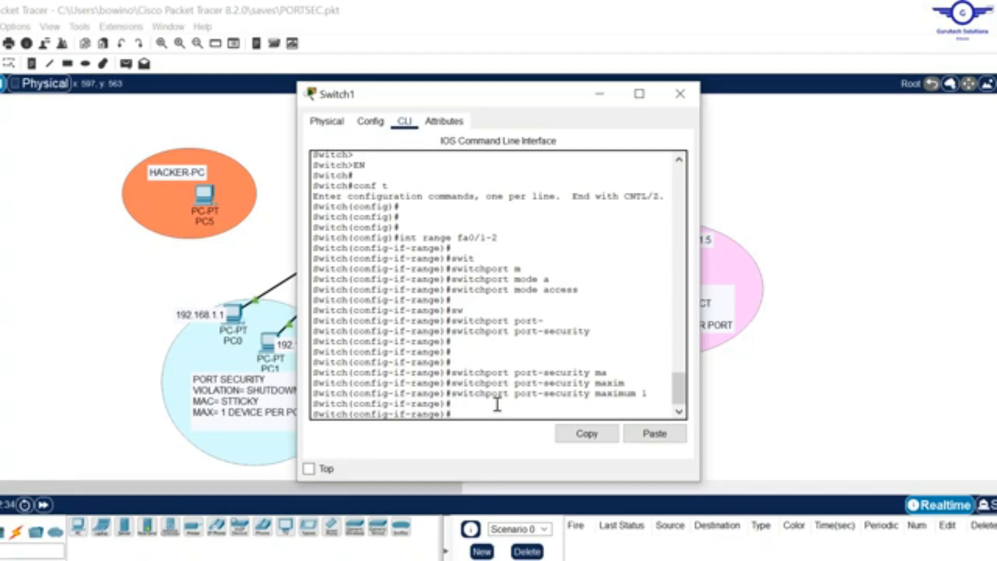
Set sticky MAC address learning on fa0/1-2 with switchport port-security mac-address sticky, widening the switch window for the longer command.
key(Up)
key(BackSpace)
key(BackSpace)
key(BackSpace)
key(BackSpace)
key(BackSpace)
key(BackSpace)
key(BackSpace)
key(BackSpace)
key(BackSpace)
key(BackSpace)
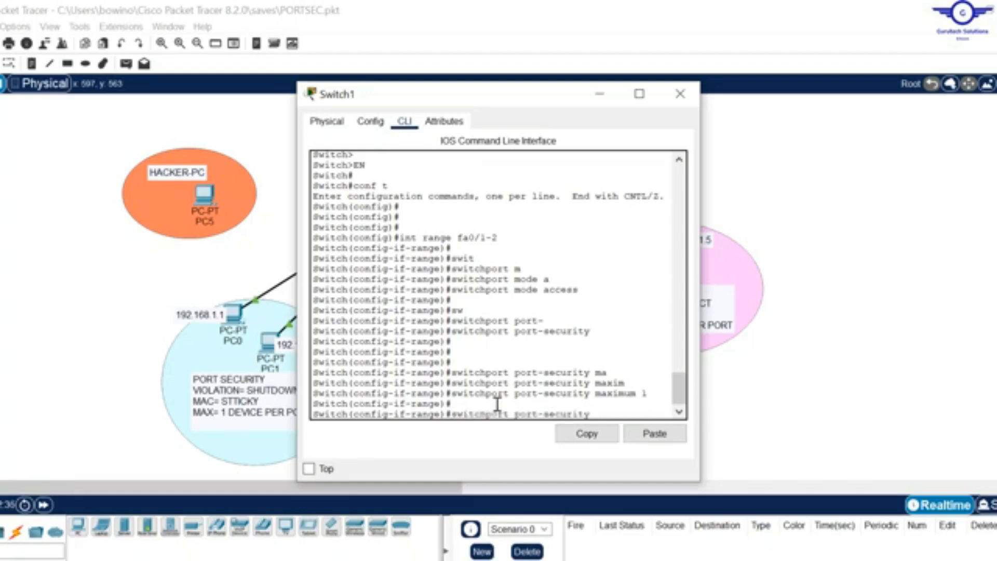
text(mac)
key(Tab)
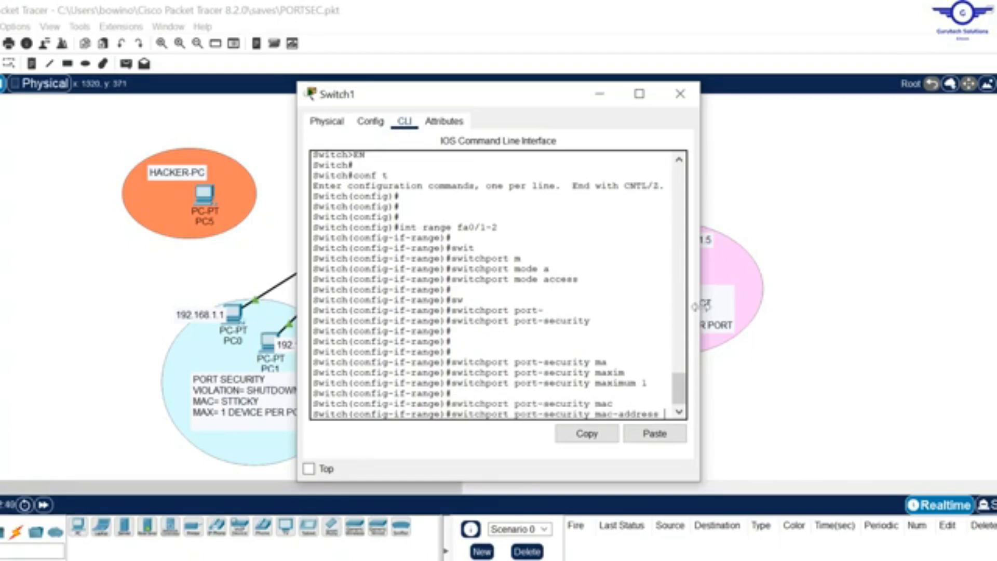
drag(695, 306, 819, 327)
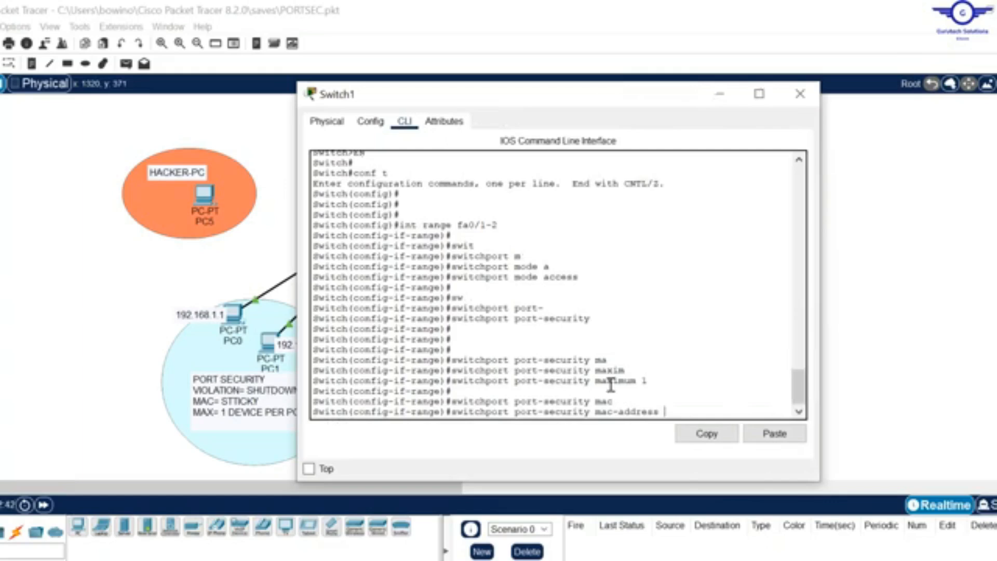
text(st)
key(Tab)
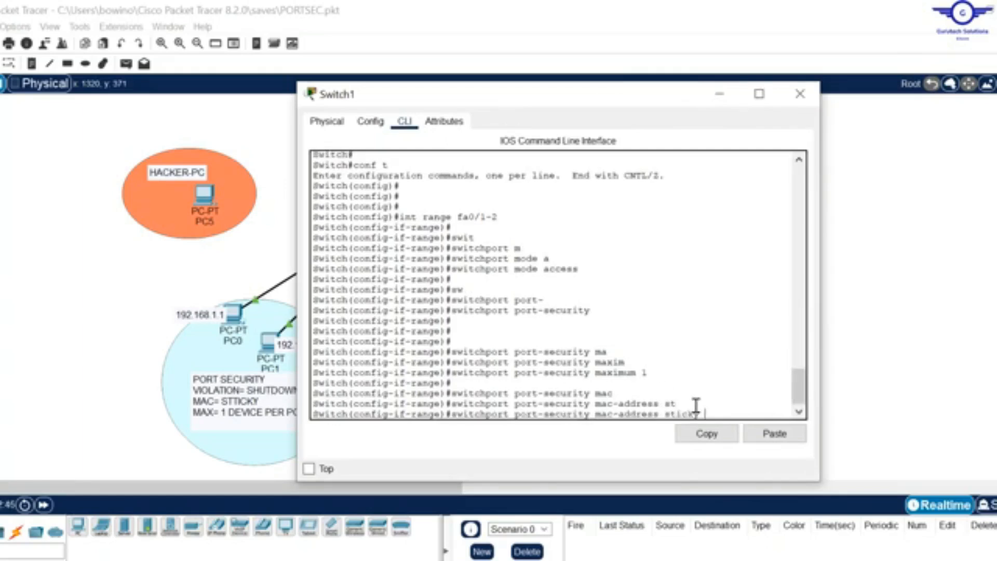
key(Return)
key(Return)
key(Return)
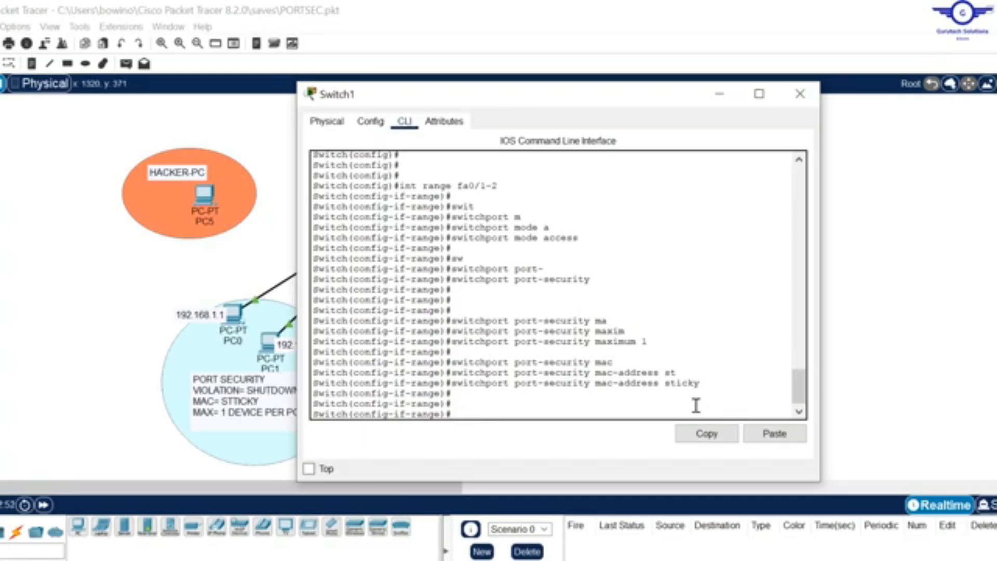
Enter switchport port-security violation for fa0/1-2 and list the available violation modes with ?
text(swi)
key(Tab)
text(p)
key(Tab)
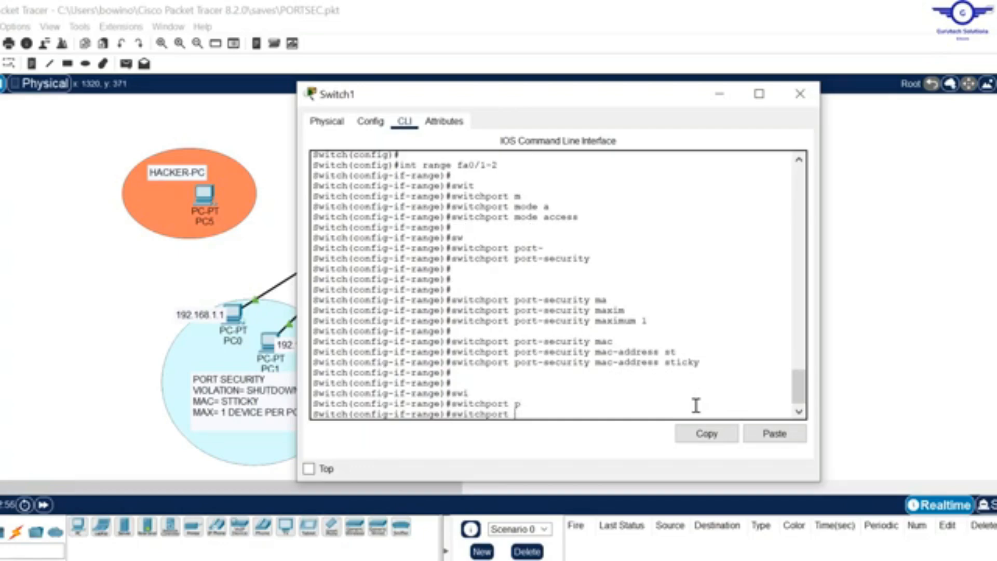
text(or)
text(t)
text(-)
key(Tab)
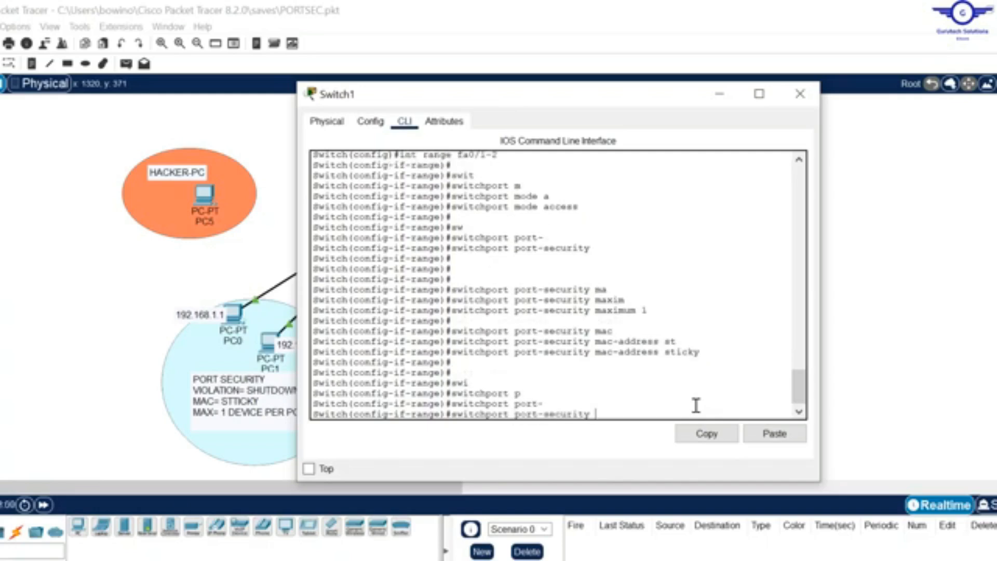
text(v)
key(Tab)
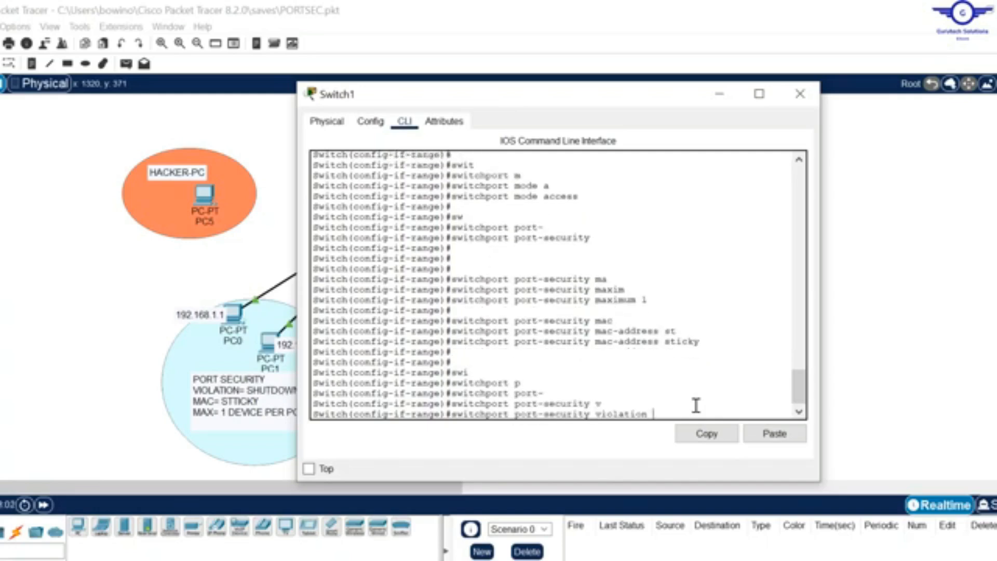
text(sh)
key(Tab)
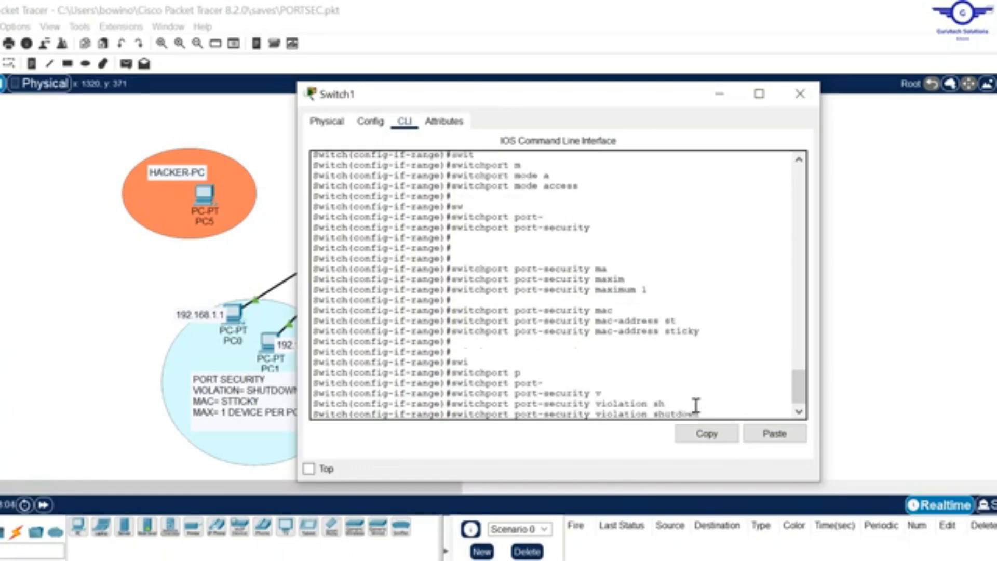
key(BackSpace)
key(BackSpace)
key(BackSpace)
key(BackSpace)
key(BackSpace)
key(BackSpace)
key(BackSpace)
key(BackSpace)
text(?)
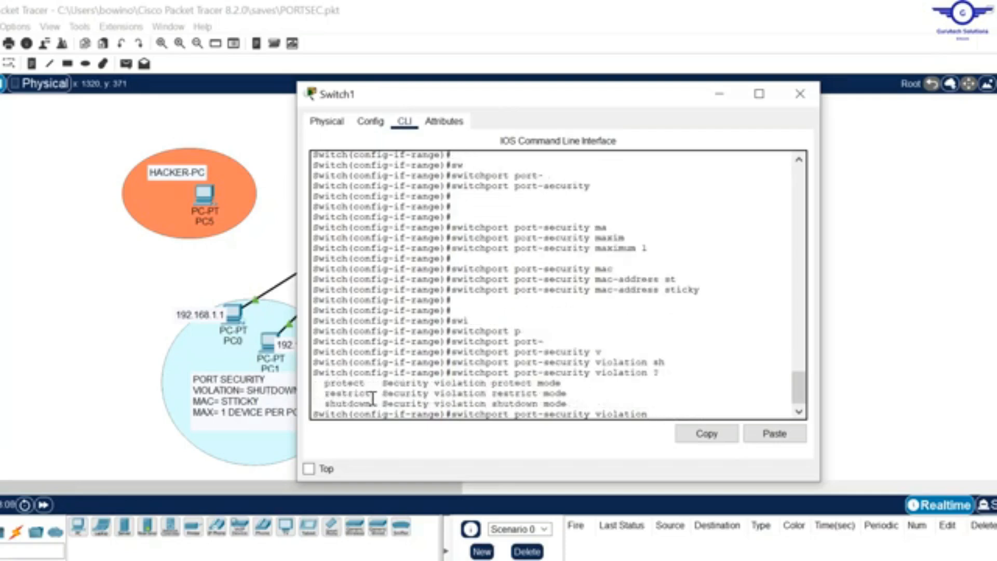
Set the port-security violation mode of fa0/1-2 to shutdown and run the command.
text(shu)
key(Tab)
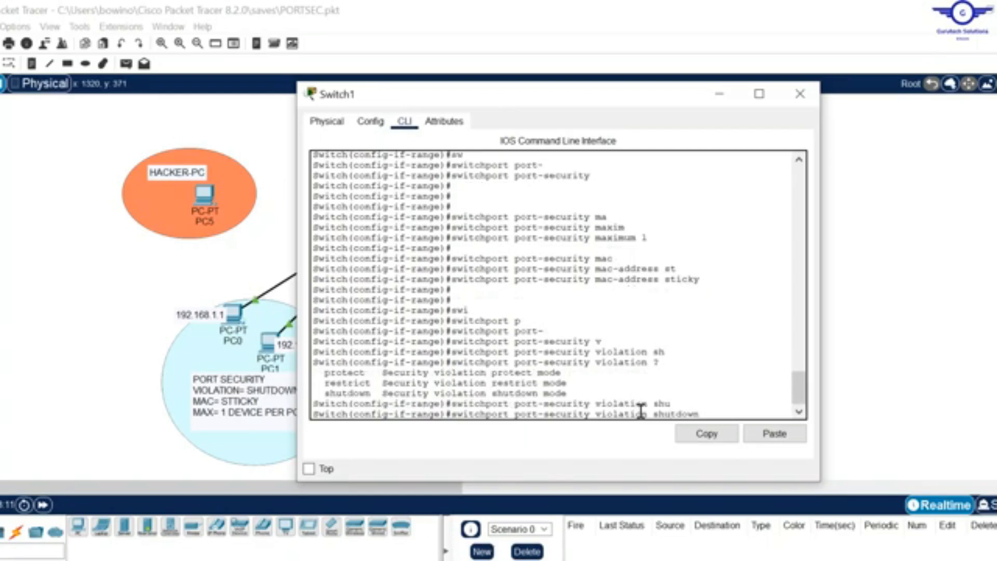
key(Return)
key(Return)
key(Return)
key(Return)
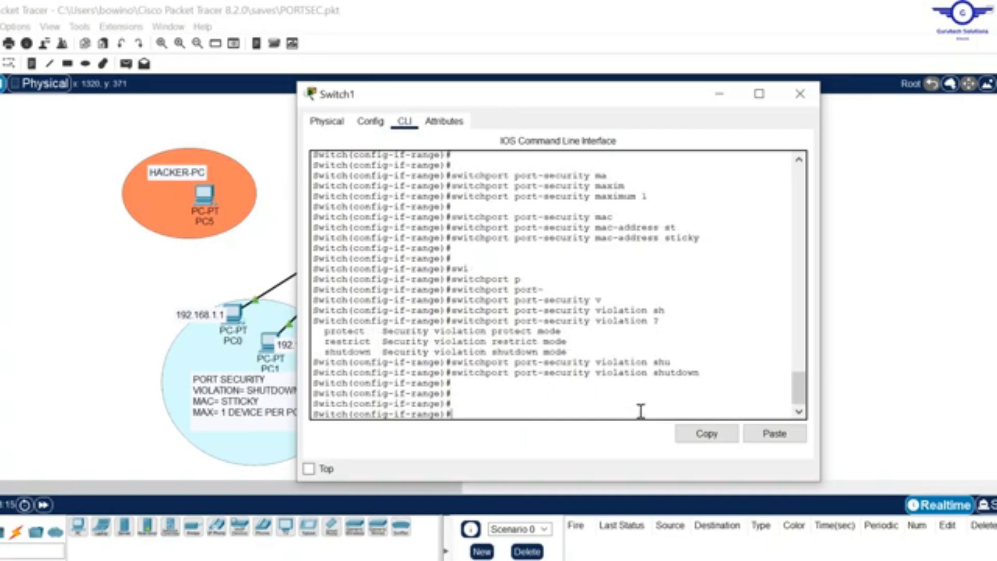
Exit the fa0/1-2 interface range back to global configuration mode.
key(Return)
key(Return)
text(exit)
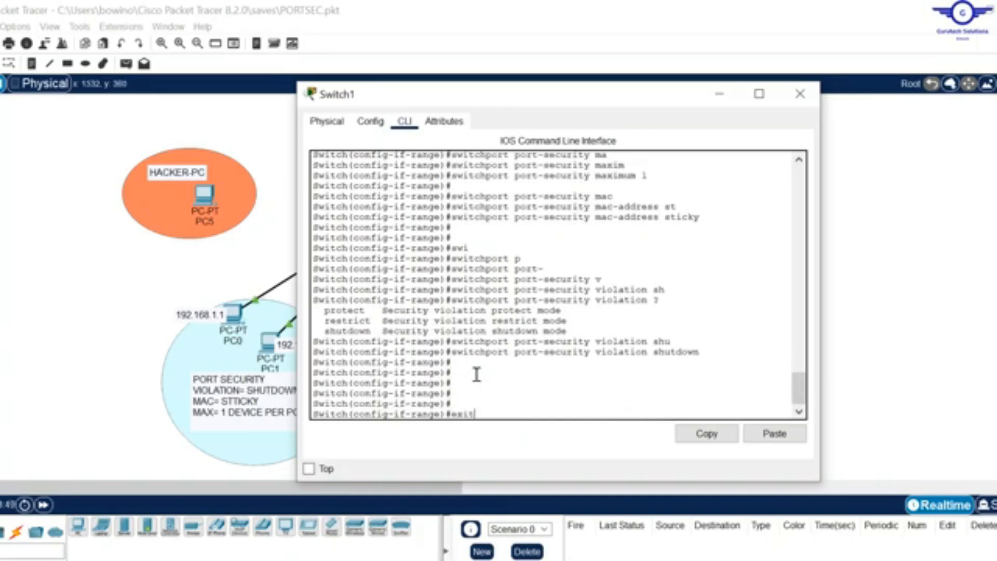
key(Return)
key(Return)
key(Return)
key(Return)
key(Return)
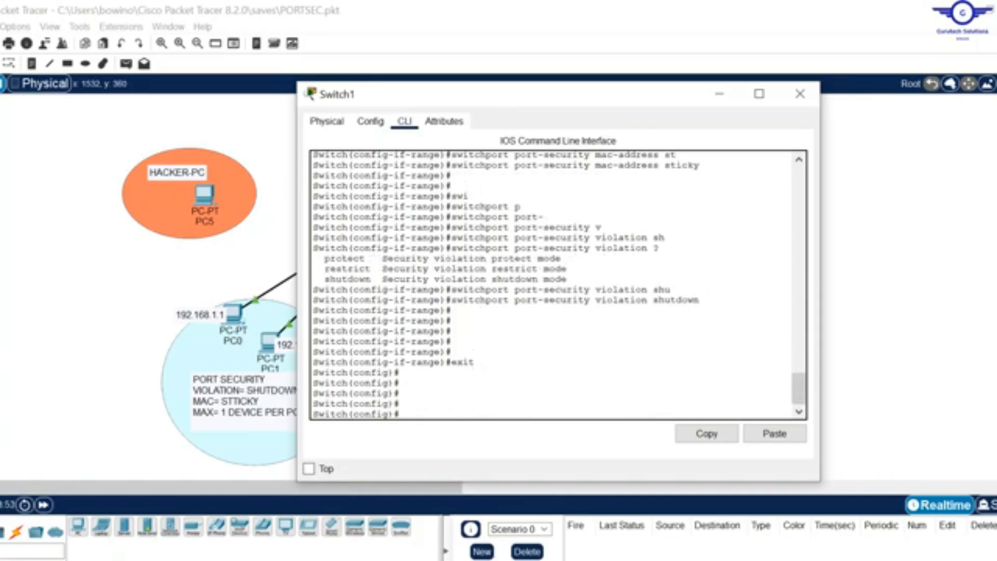
Switch to config-guide.txt in Notepad to review the second batch's requirements, and return to the topology to check its switch ports.
key(alt+Tab)
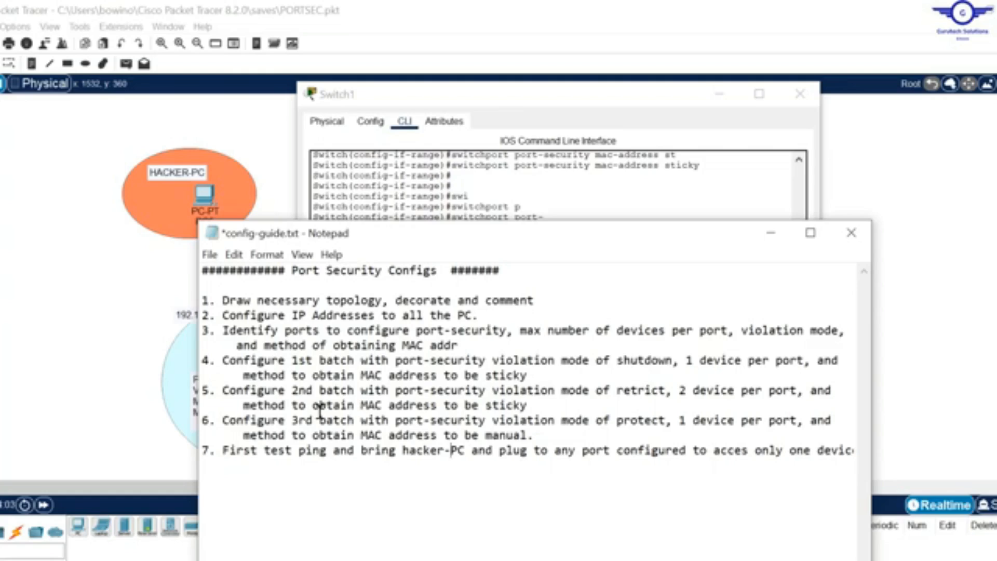
click(553, 195)
click(939, 193)
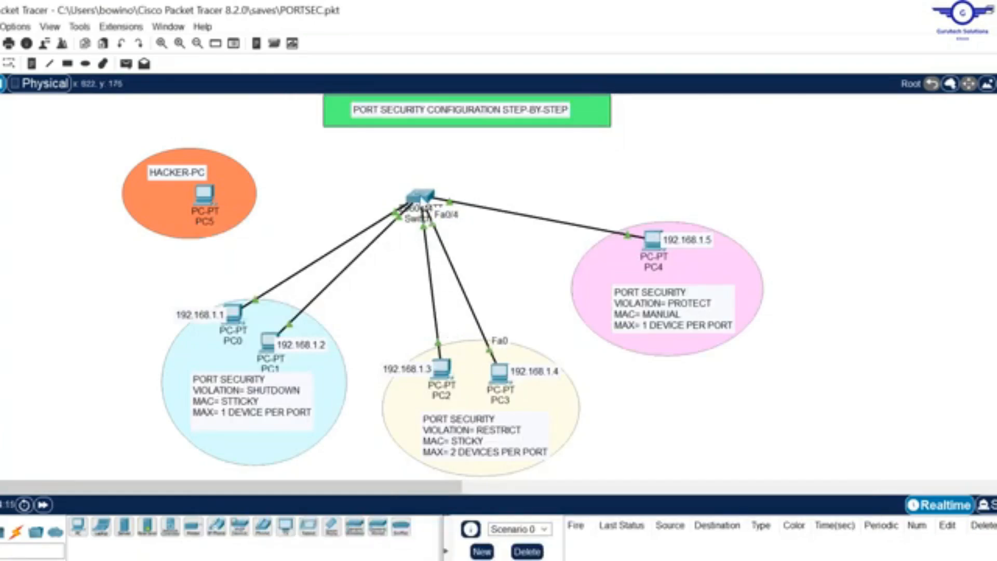
Reopen the switch's command line and enter the interface range with int range fa0/3-4, correcting the misspelled keyword.
click(421, 199)
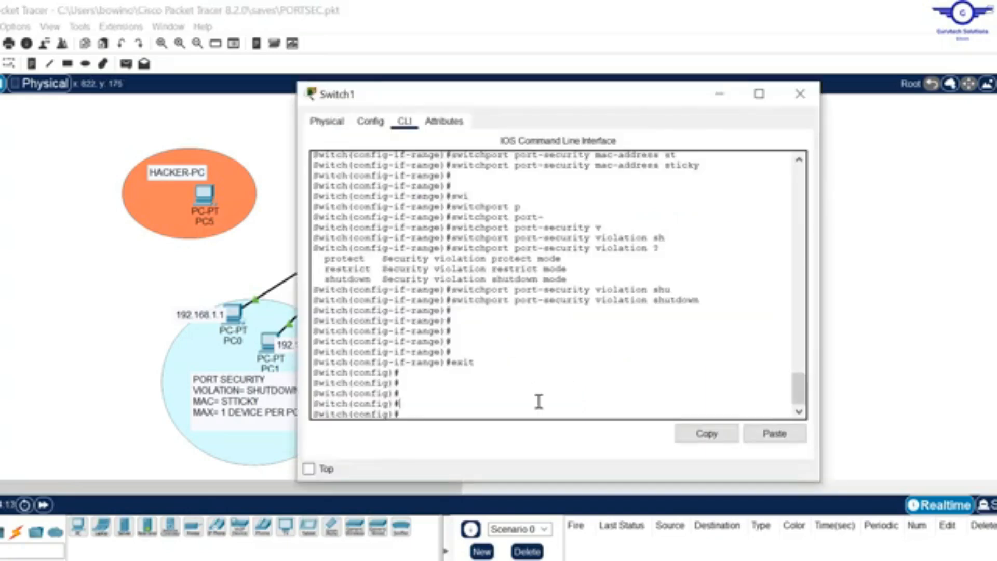
text(int range fa0/3-4)
key(Return)
key(Return)
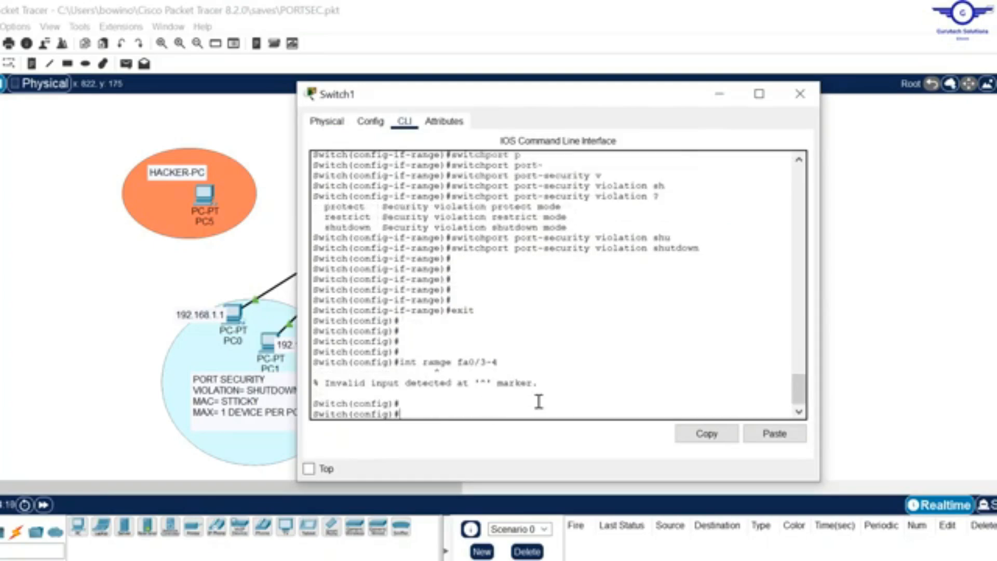
key(Up)
key(Left)
key(Left)
key(Left)
key(Left)
key(Left)
key(Left)
key(Left)
key(Left)
key(Left)
key(Left)
key(BackSpace)
text(n)
key(Return)
key(Return)
key(Return)
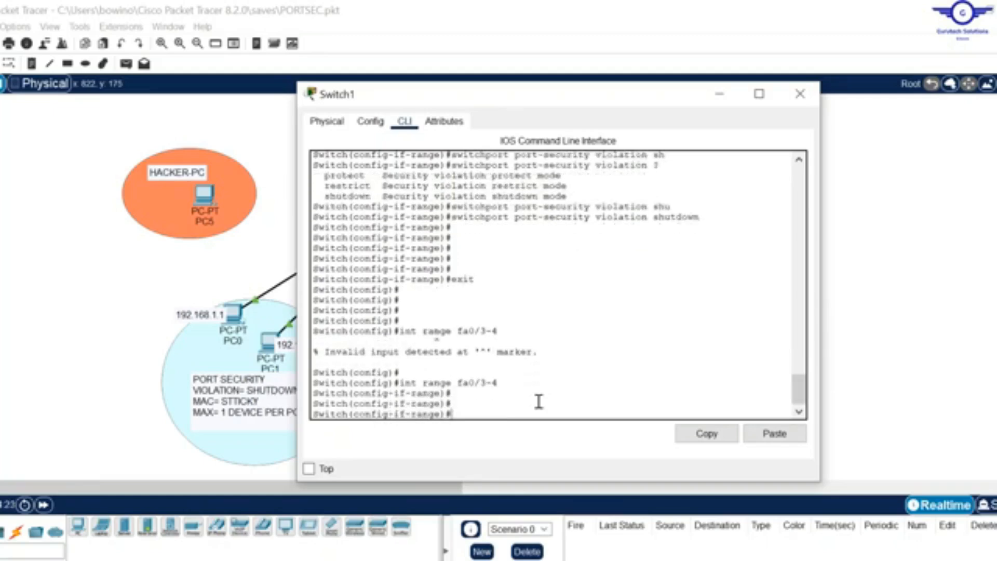
Set the interfaces fa0/3-4 to access mode with switchport mode access.
text(swit)
key(Tab)
text(m)
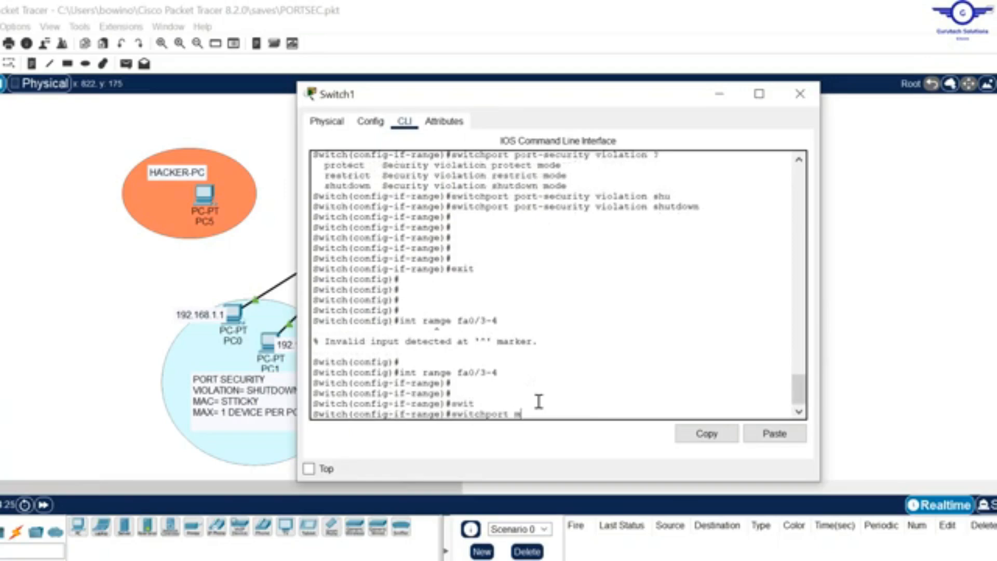
key(Tab)
text(a)
key(Tab)
key(Return)
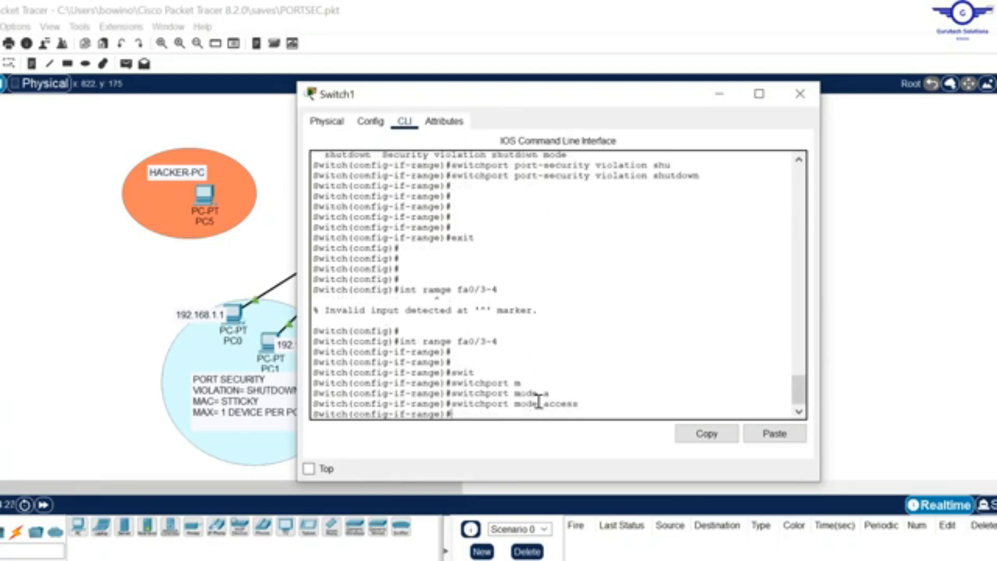
key(Return)
Enable port security on fa0/3-4 with the switchport port-security command.
text(swit)
key(Tab)
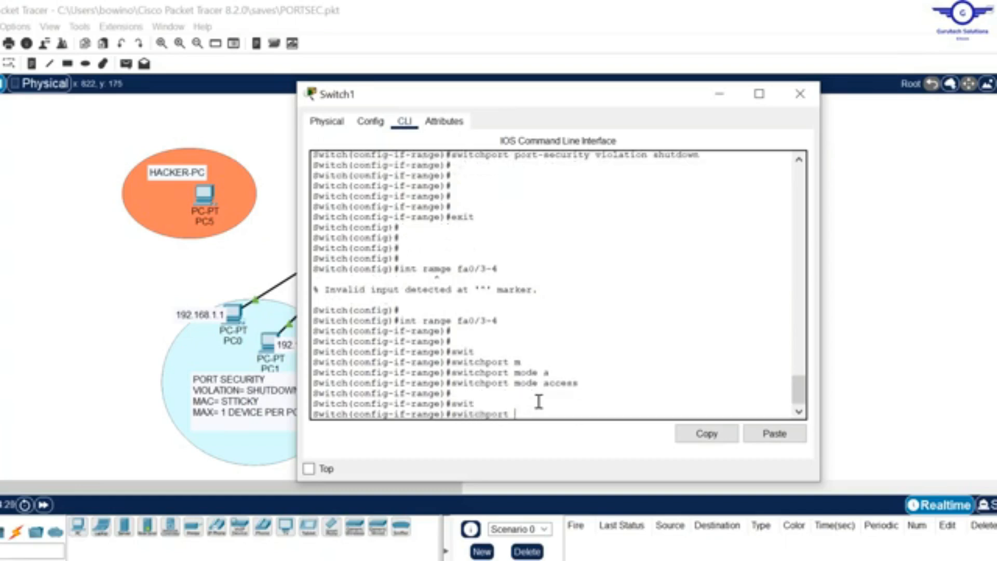
text(port-)
key(Tab)
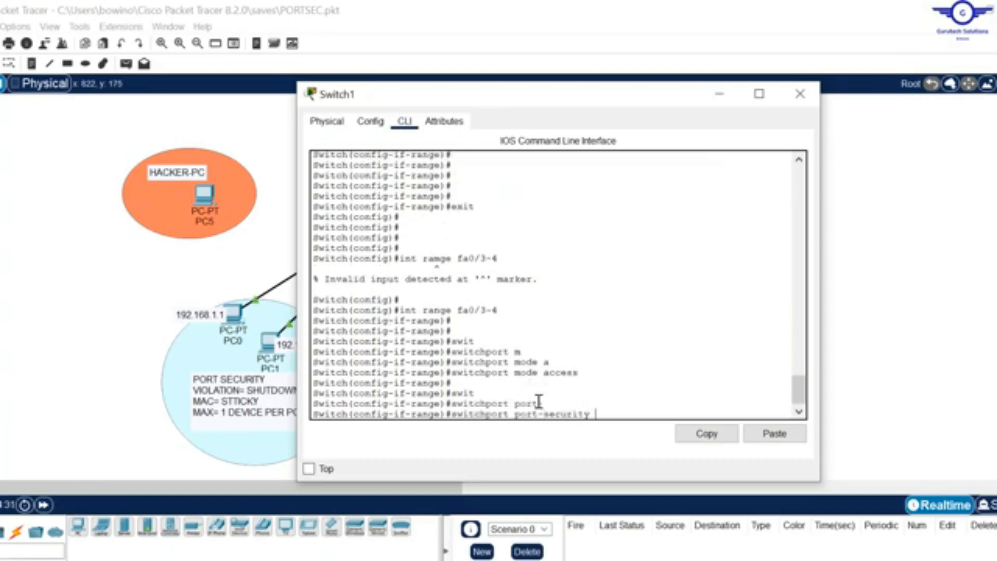
key(Return)
key(Return)
key(Return)
Limit fa0/3-4 to two devices per port with switchport port-security maximum 2, checking the limit in config-guide.txt.
key(Up)
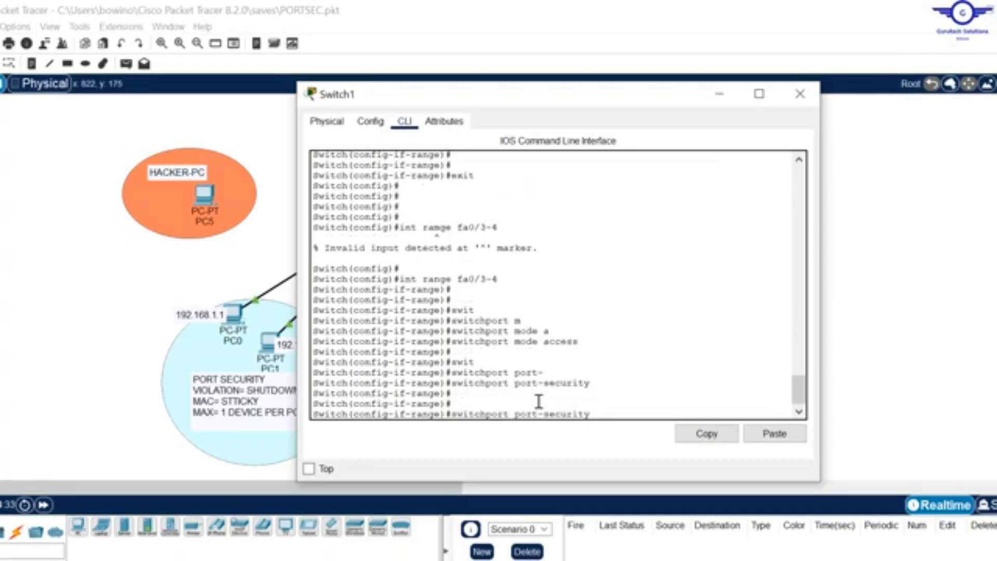
text(max)
key(Tab)
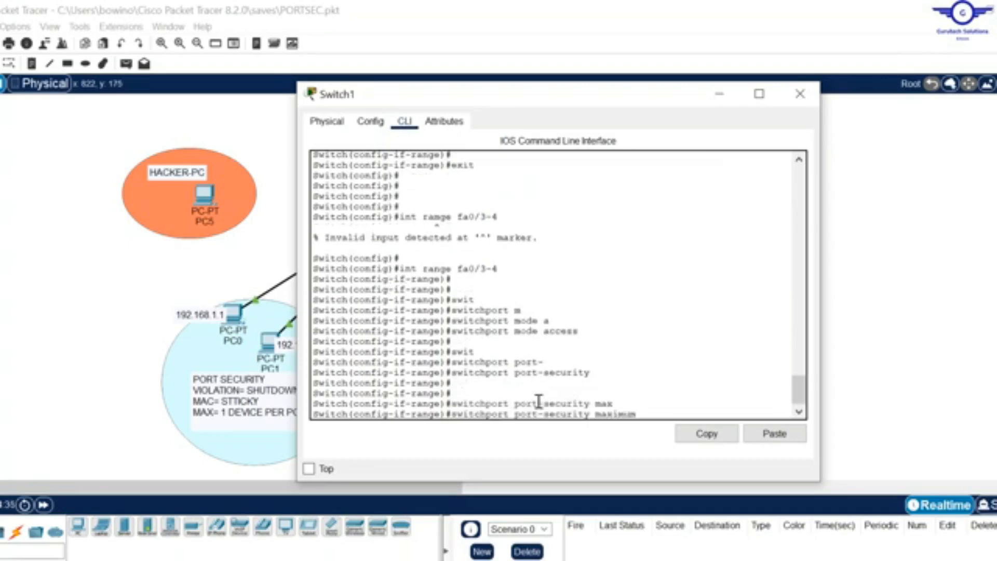
key(alt+Tab)
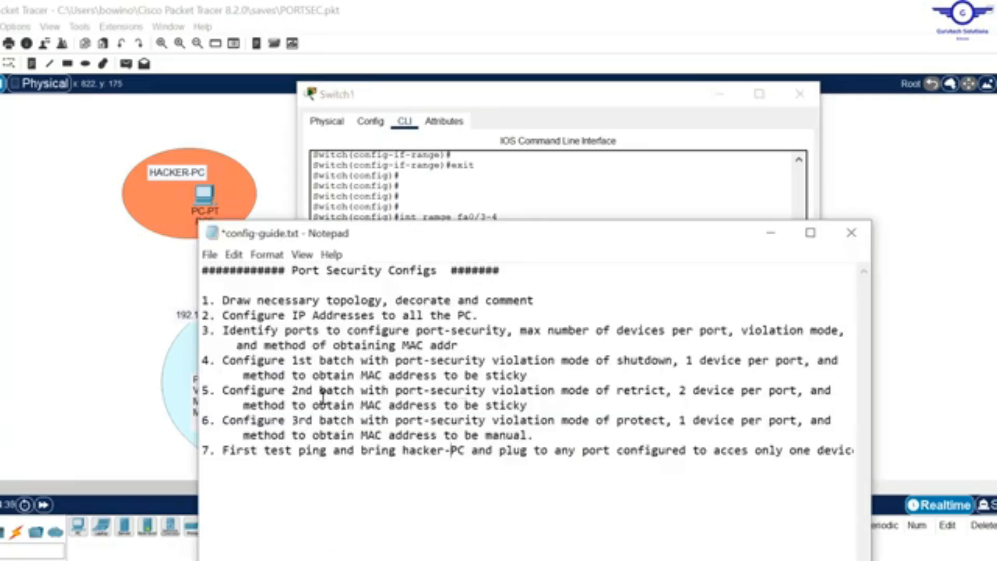
drag(673, 390, 775, 391)
click(770, 232)
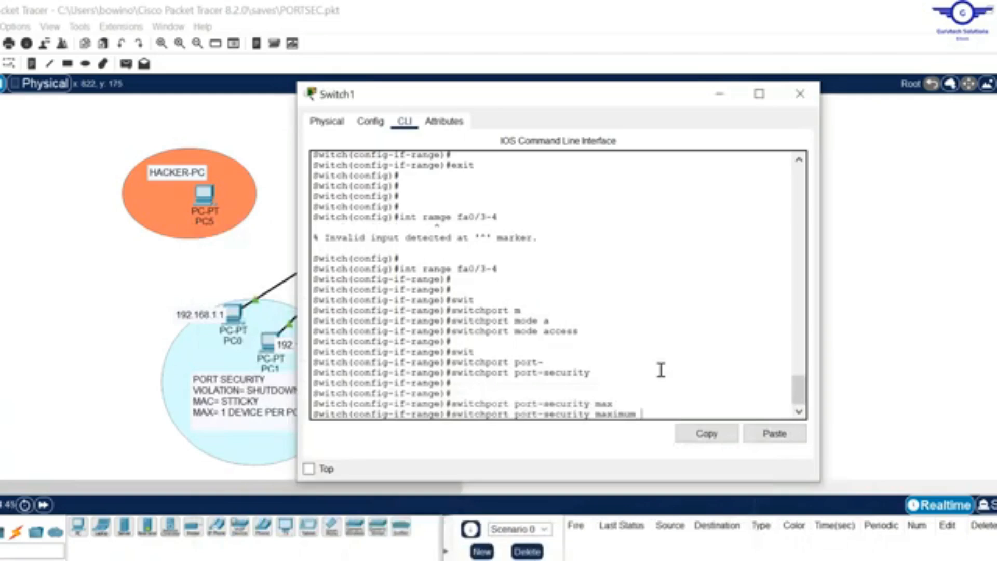
text(2)
key(Return)
key(Return)
Set sticky MAC address learning on fa0/3-4 with switchport port-security mac-address sticky.
key(Up)
key(BackSpace)
key(BackSpace)
key(BackSpace)
key(BackSpace)
key(BackSpace)
key(BackSpace)
key(BackSpace)
key(BackSpace)
key(BackSpace)
text(mac)
key(Tab)
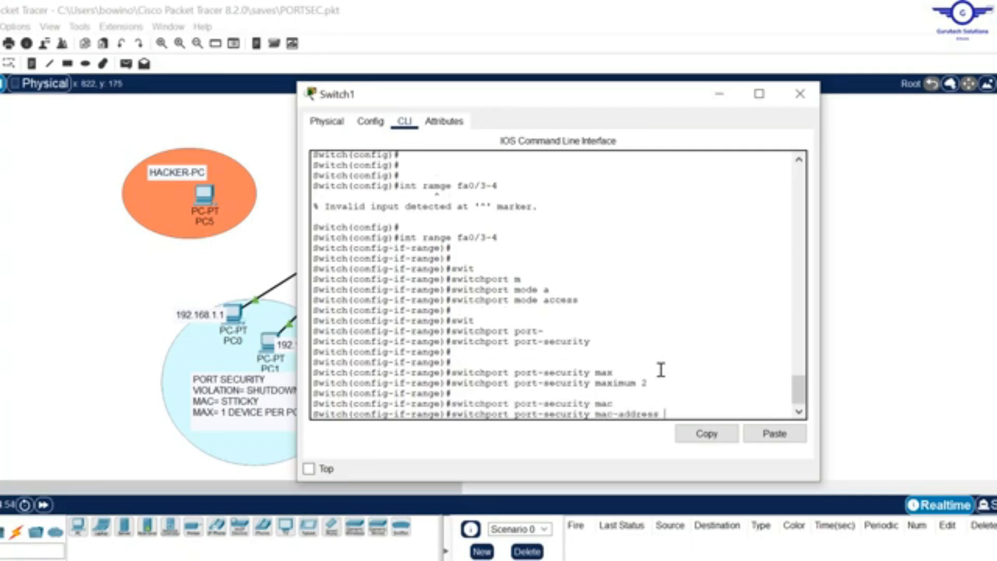
text(st)
key(Tab)
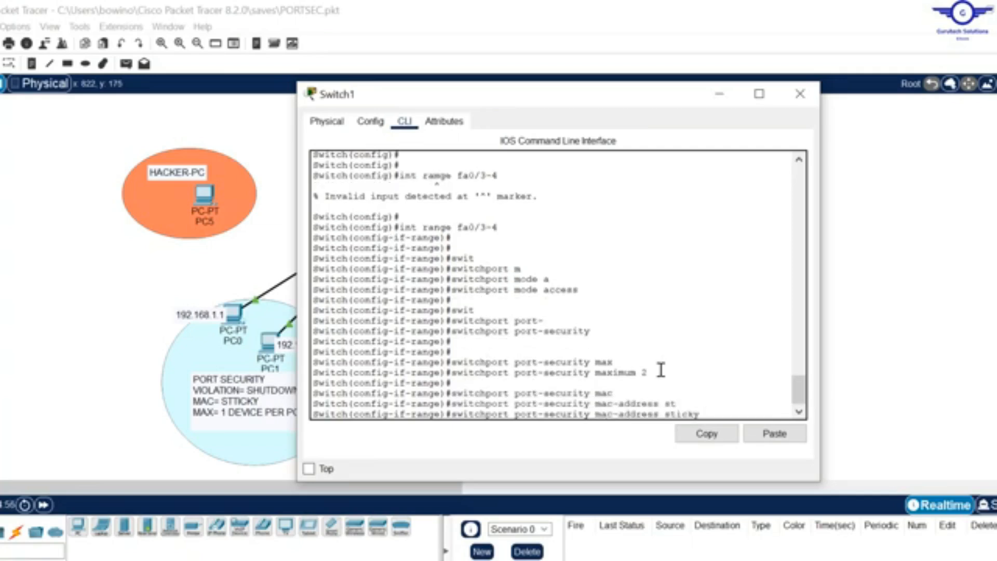
key(Return)
key(Return)
key(Return)
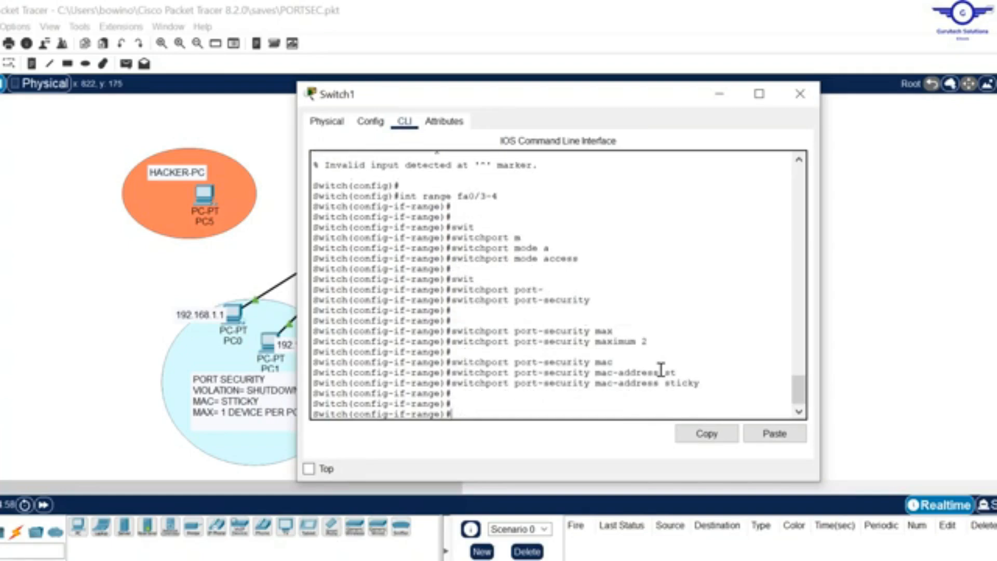
Set the violation mode of fa0/3-4 to restrict with switchport port-security violation restrict.
text(s)
key(Up)
key(Up)
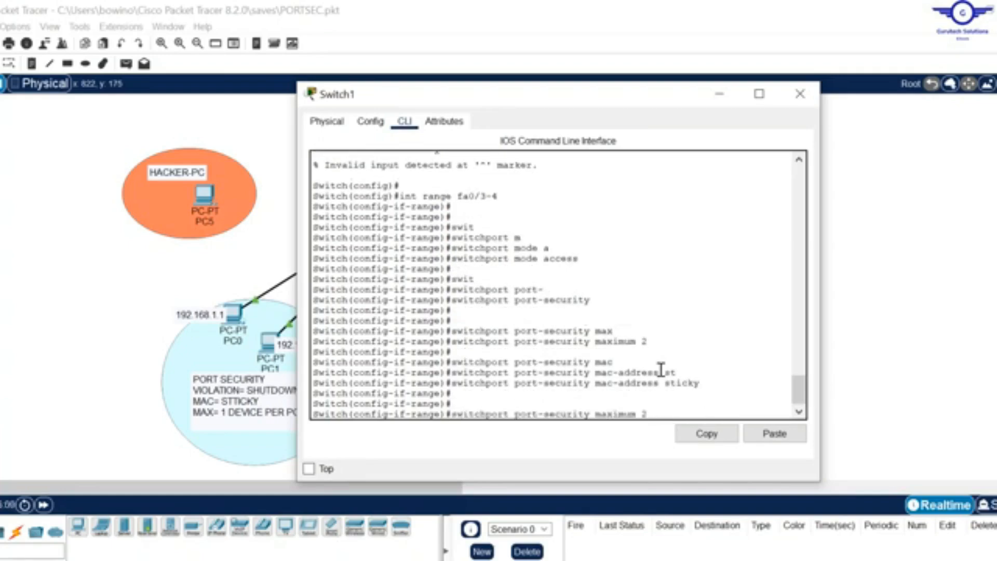
key(BackSpace)
key(BackSpace)
key(BackSpace)
key(BackSpace)
key(BackSpace)
key(BackSpace)
key(BackSpace)
key(BackSpace)
key(BackSpace)
key(BackSpace)
text(vio)
key(Tab)
text(res)
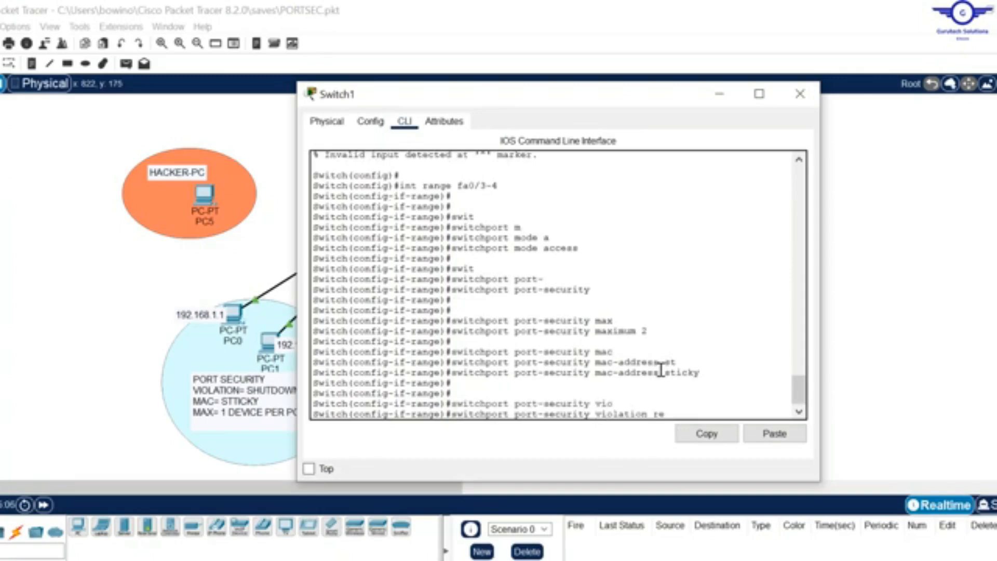
key(Tab)
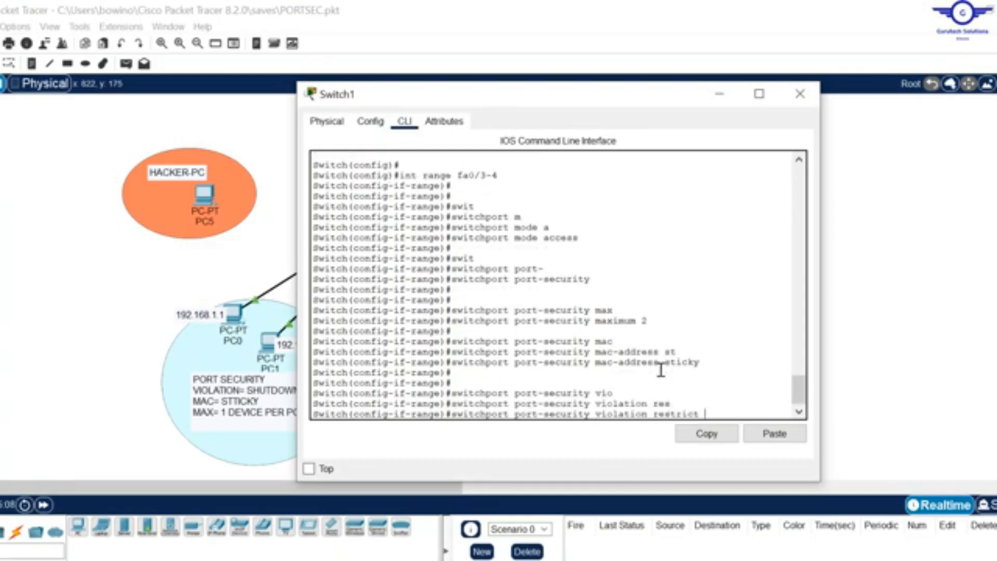
key(Return)
Exit the fa0/3-4 interface range back to global configuration mode.
text(exit)
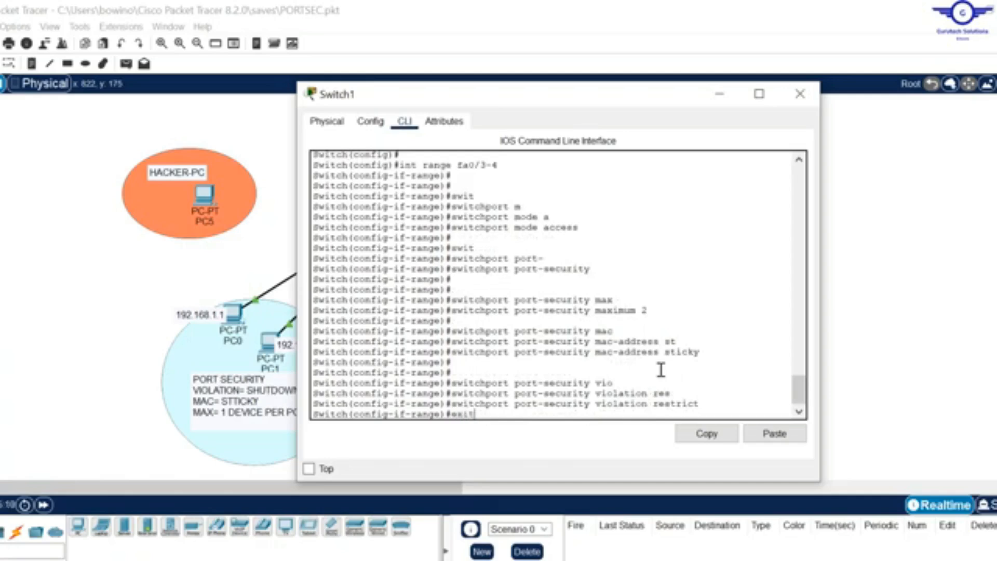
key(Return)
key(Return)
key(Return)
key(Return)
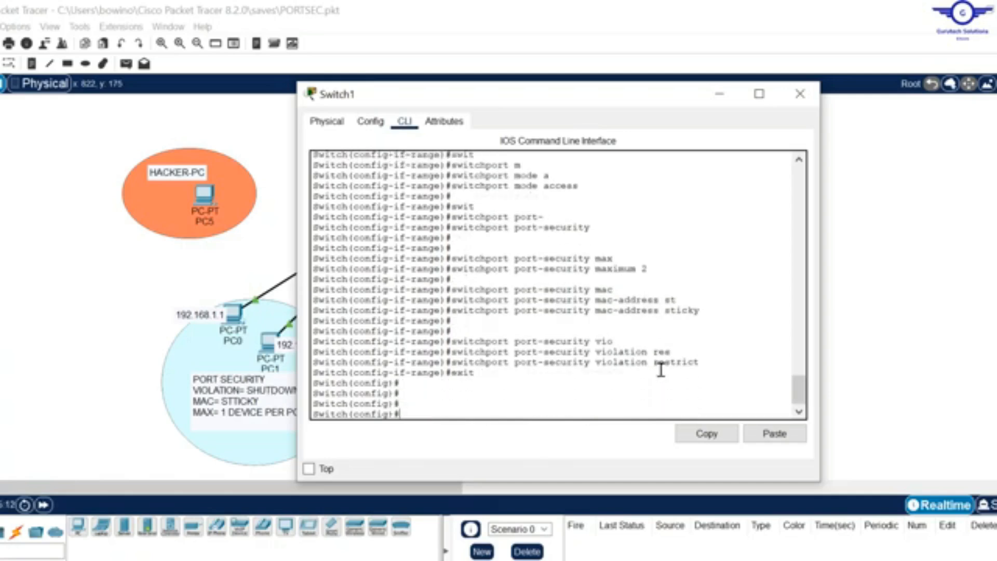
Switch to config-guide.txt in Notepad to review the third batch's requirements in item 6, and return to the topology.
click(638, 559)
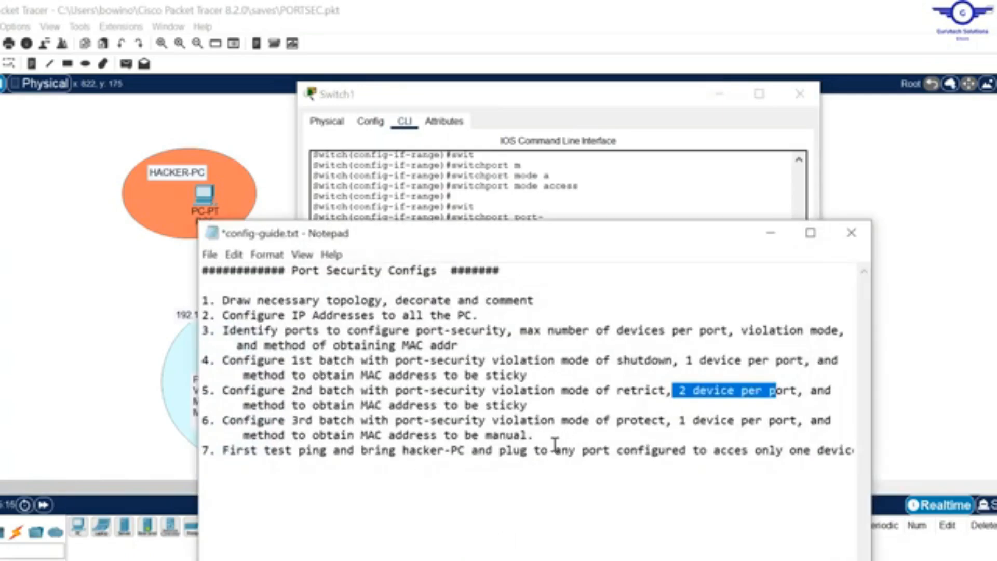
drag(533, 436, 214, 419)
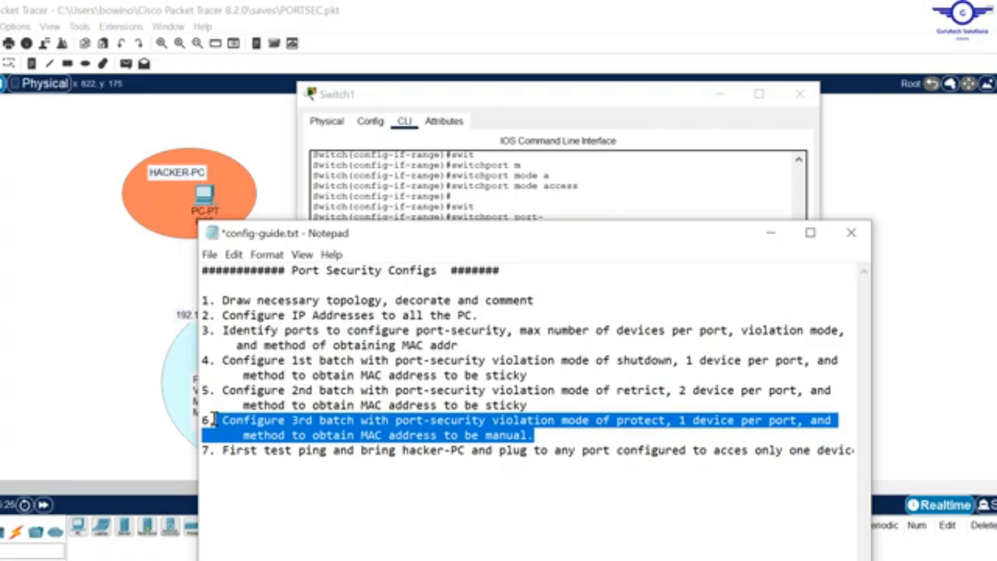
click(925, 173)
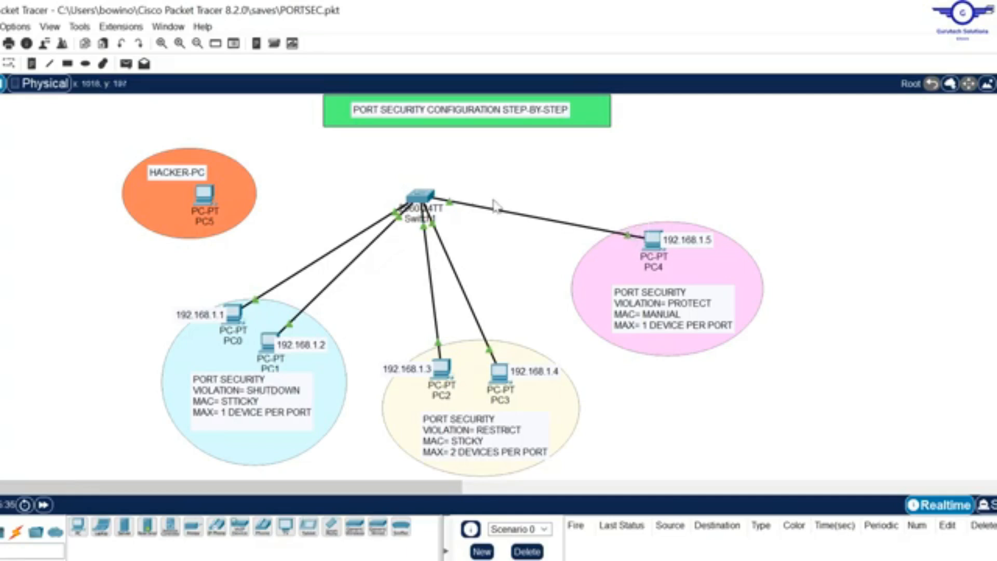
Reopen the switch's command line and enter interface configuration for PC4's port with int fa0/5.
click(427, 197)
text(int fa0)
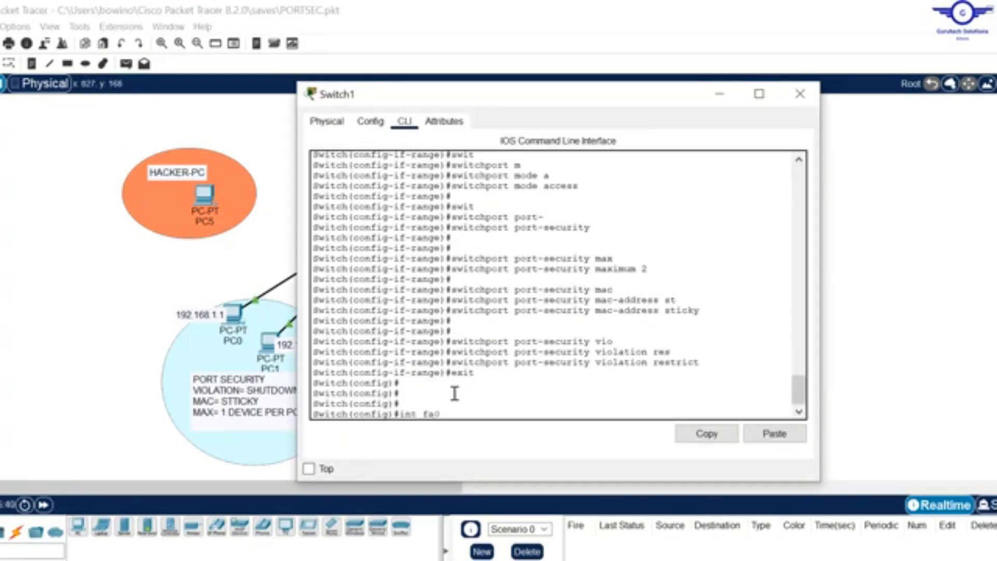
text(/5)
key(Return)
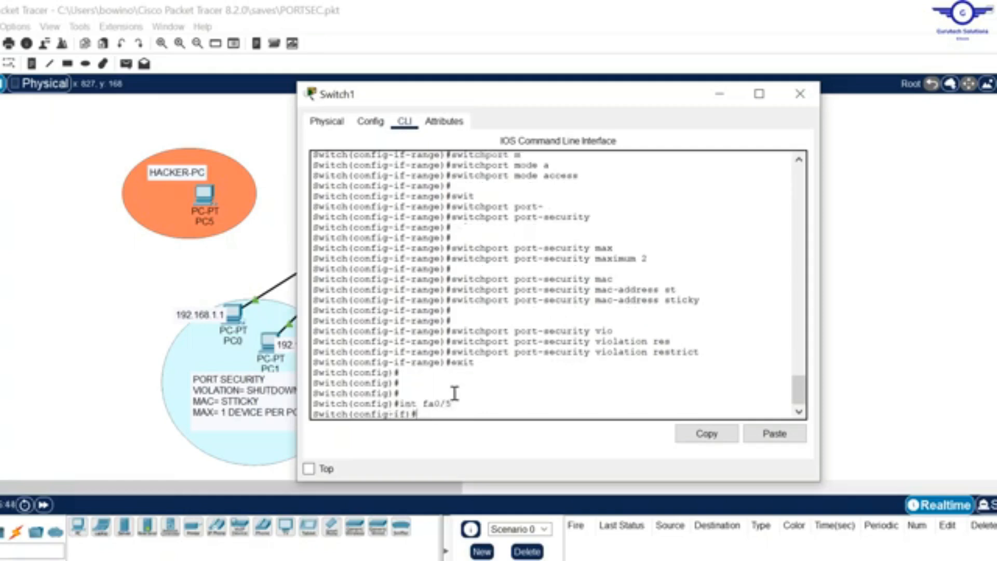
Set interface fa0/5 to access mode with switchport mode access.
text(swit)
key(Tab)
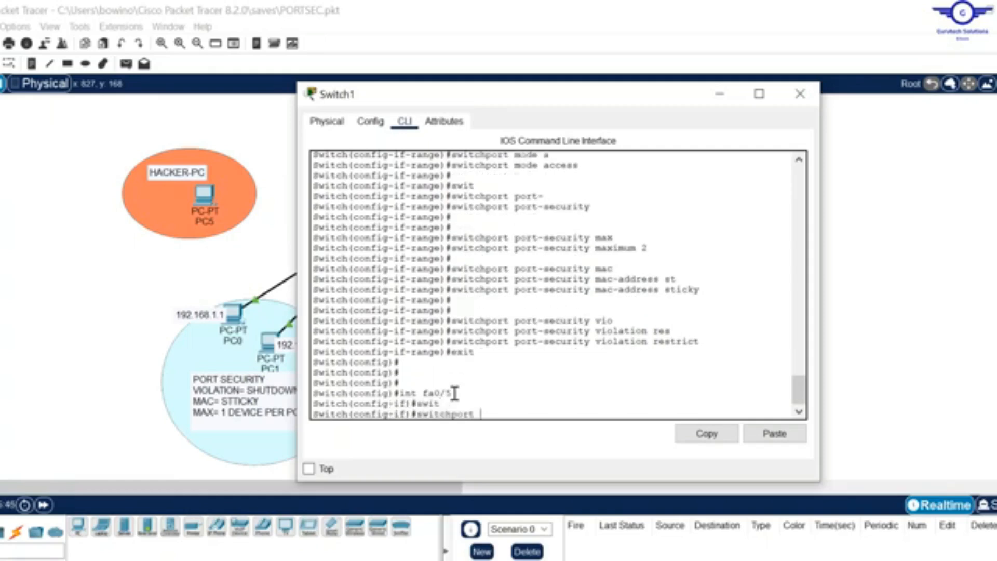
text(m)
key(Tab)
text(a)
key(Tab)
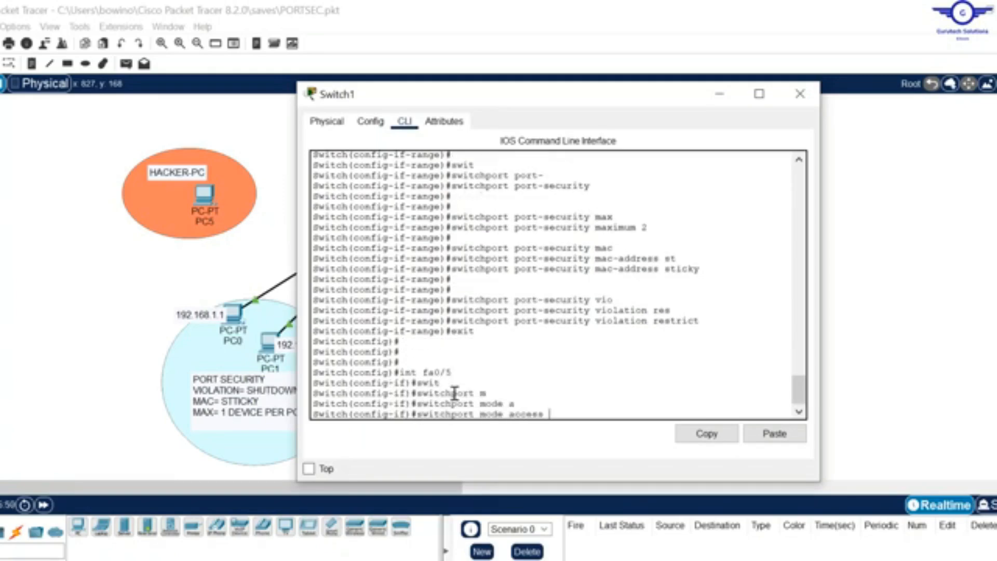
key(Return)
key(Return)
Enable port security on fa0/5 with switchport port-security.
text(swit)
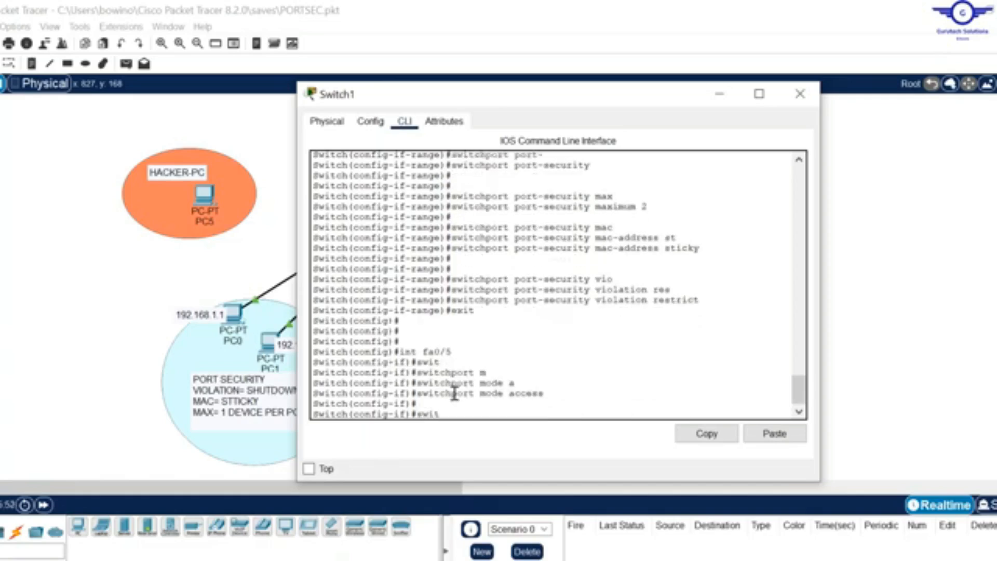
key(Tab)
text(port-)
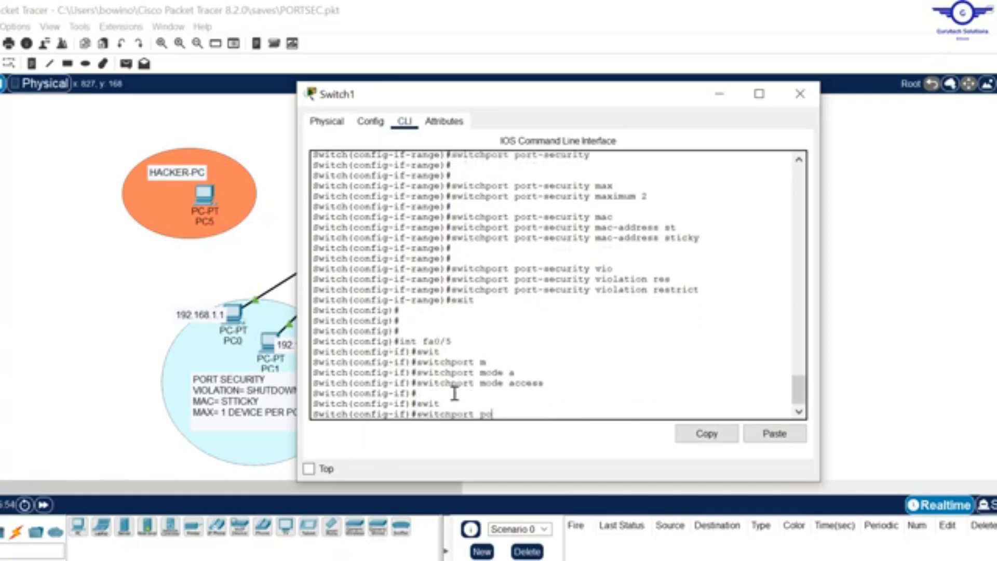
key(Tab)
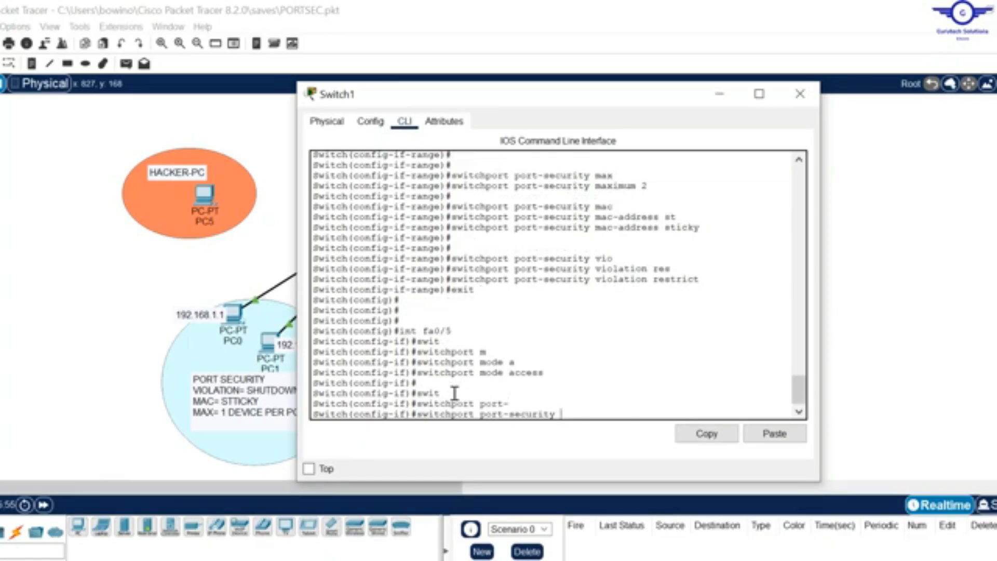
key(Return)
Limit fa0/5 to one device with switchport port-security maximum 1.
key(Up)
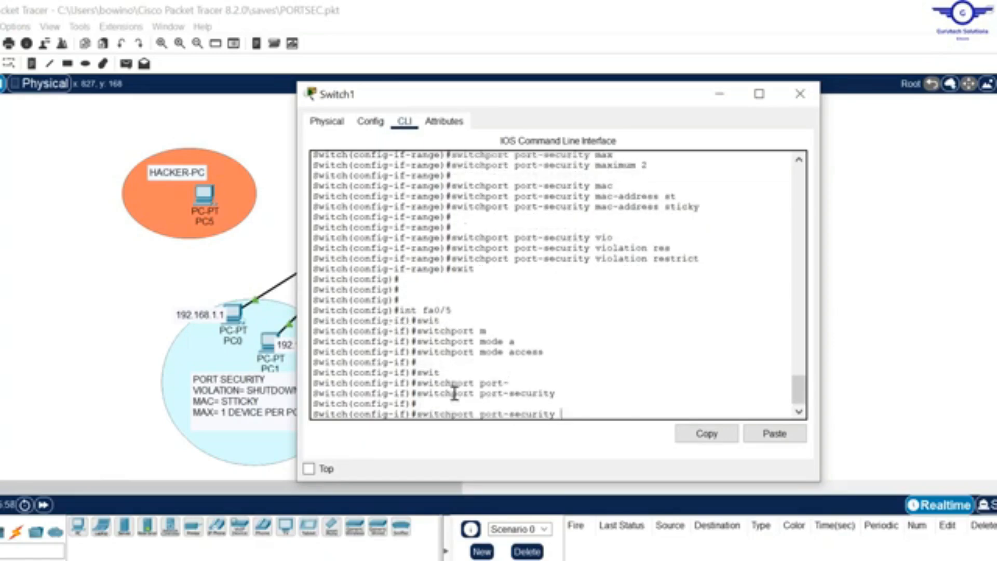
text(ma)
key(Tab)
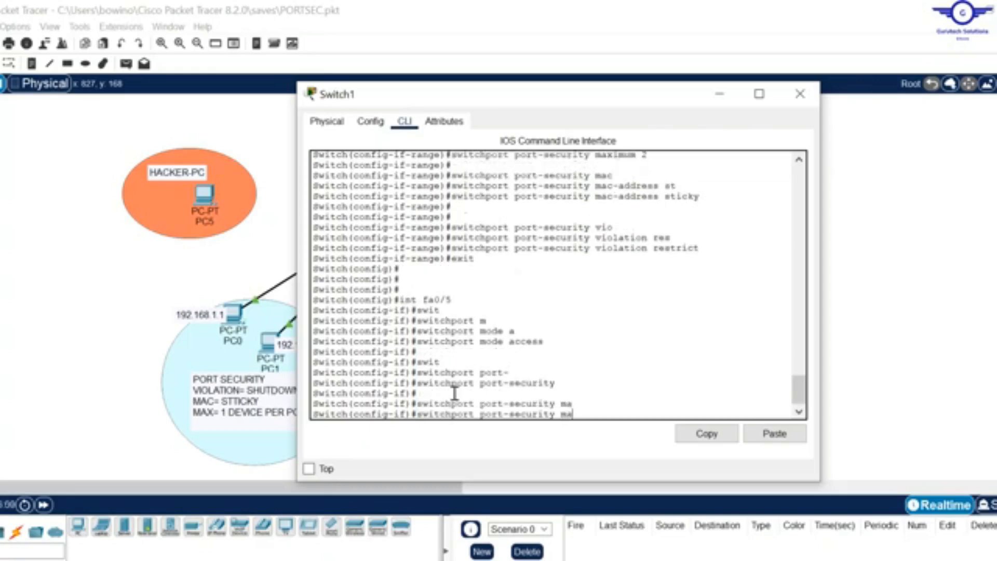
text(x)
key(Tab)
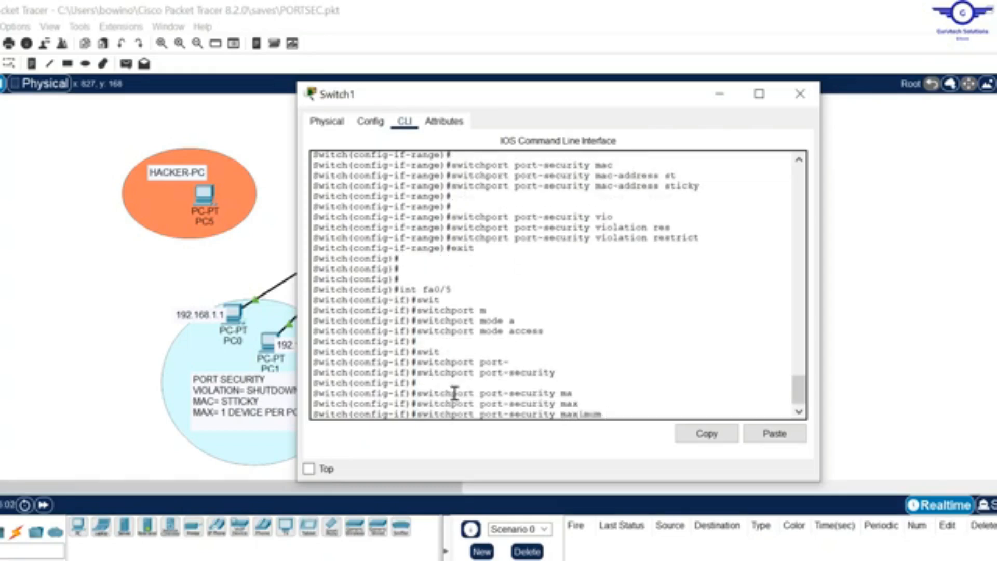
text(1)
key(Return)
key(Return)
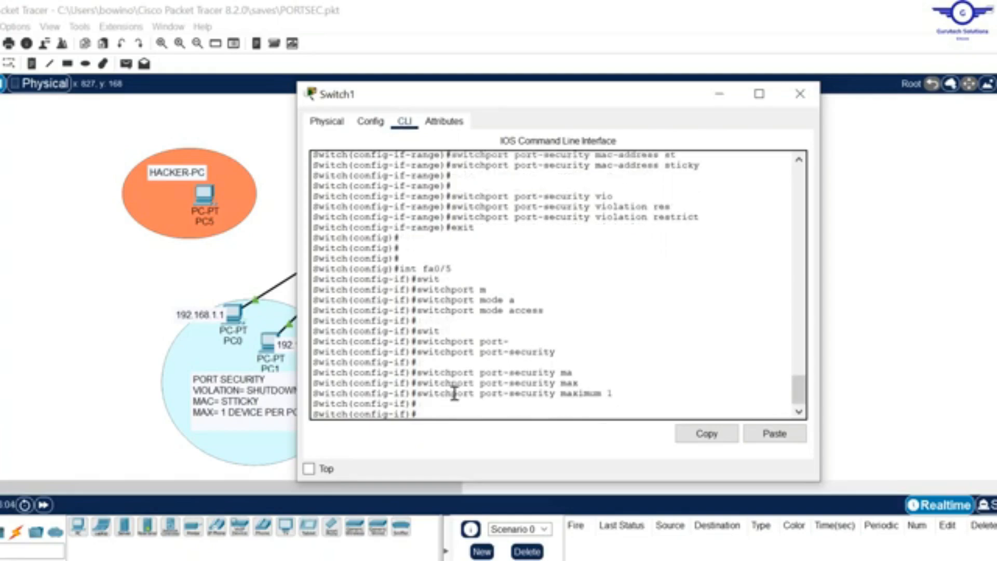
Start the switchport port-security mac-address command for fa0/5 and list its options with ? to check the manual MAC address format.
key(Up)
key(BackSpace)
key(BackSpace)
key(BackSpace)
key(BackSpace)
key(BackSpace)
key(BackSpace)
key(BackSpace)
key(BackSpace)
key(BackSpace)
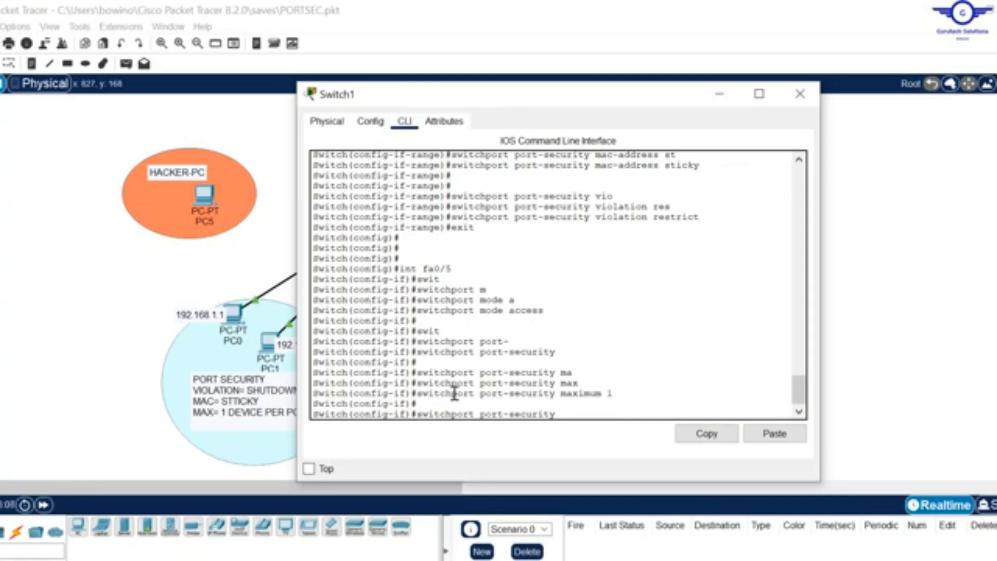
key(Tab)
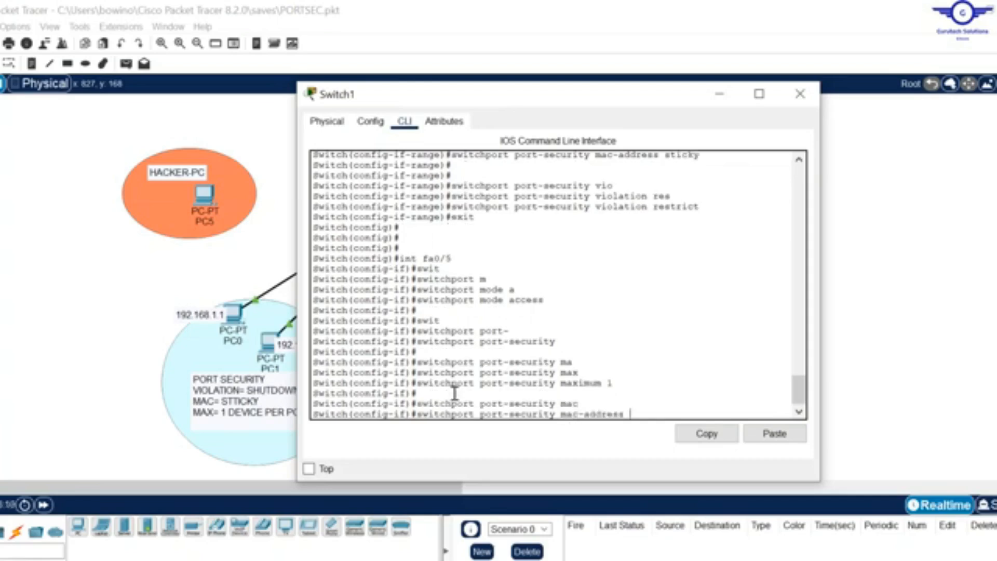
text(?)
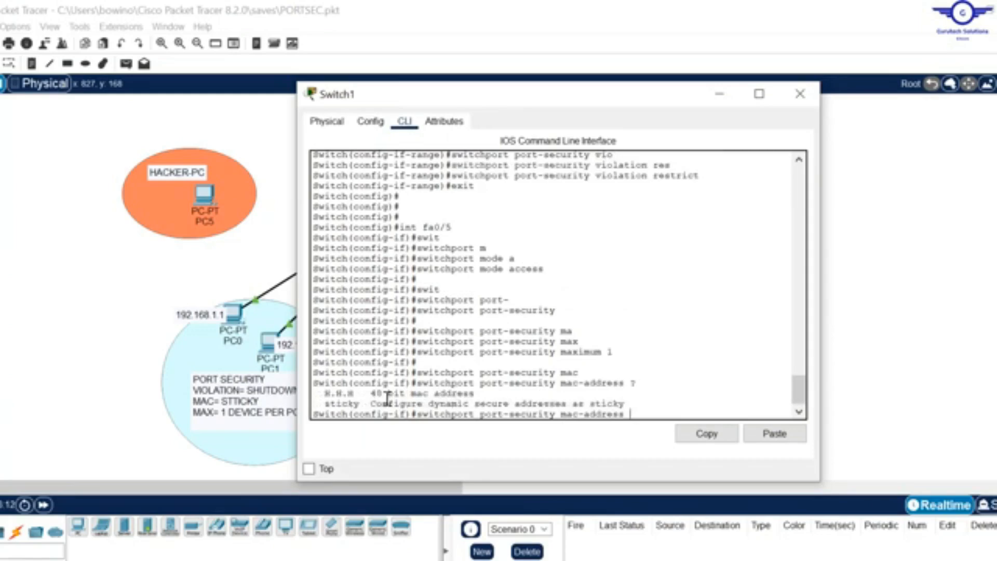
drag(365, 403, 326, 393)
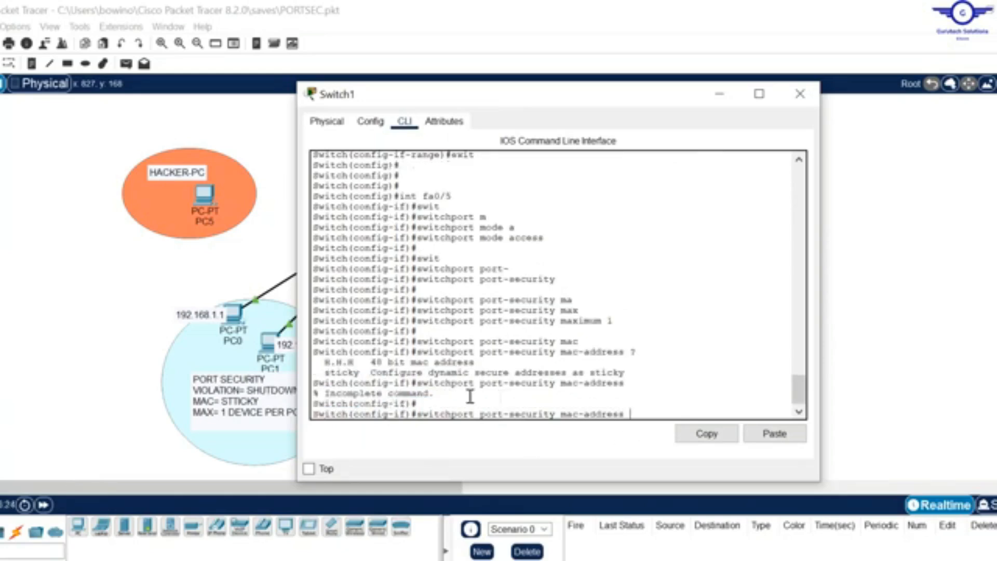
drag(361, 375, 333, 361)
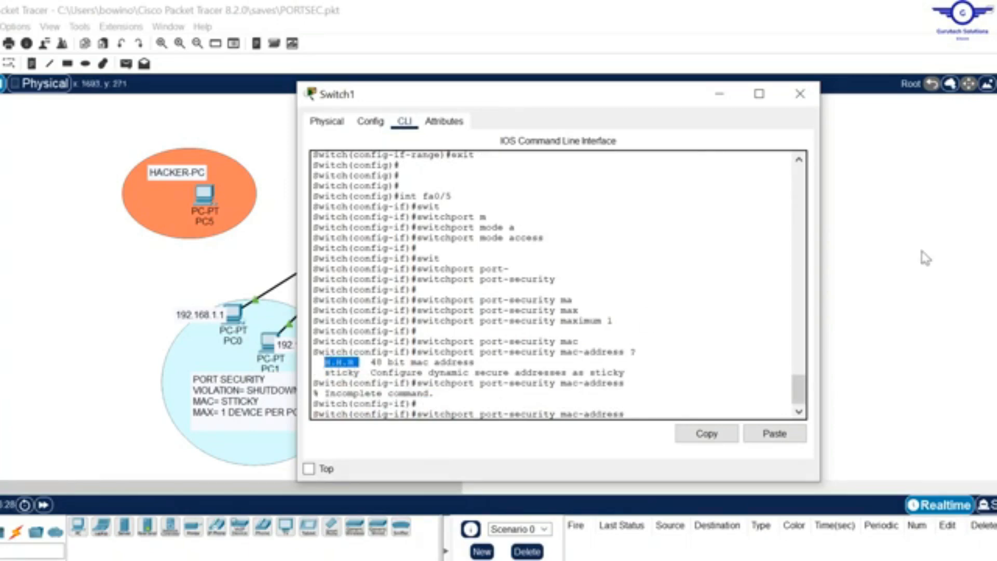
Copy the MAC address of PC4's FastEthernet0 interface from its configuration and close PC4's window.
click(924, 256)
click(648, 238)
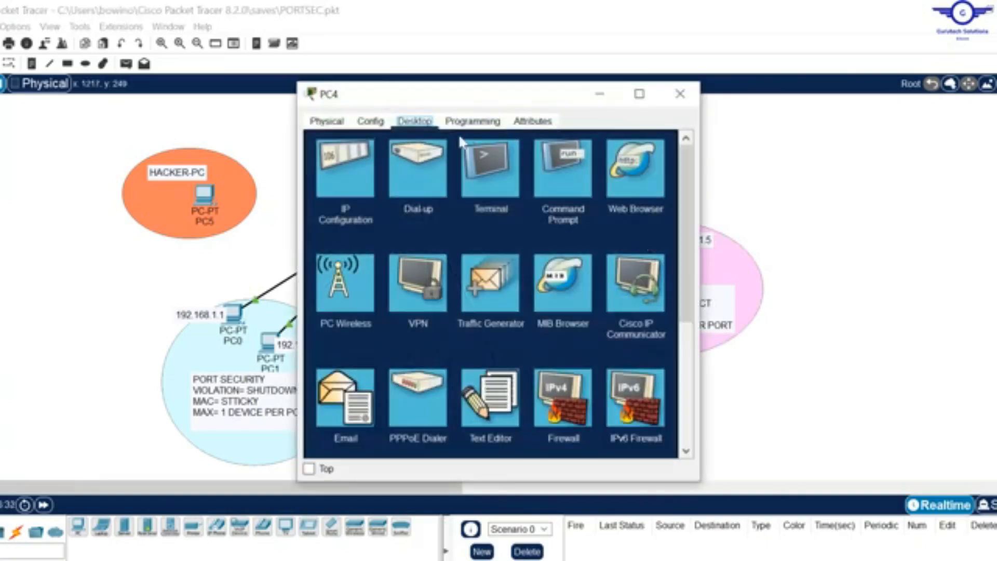
click(372, 123)
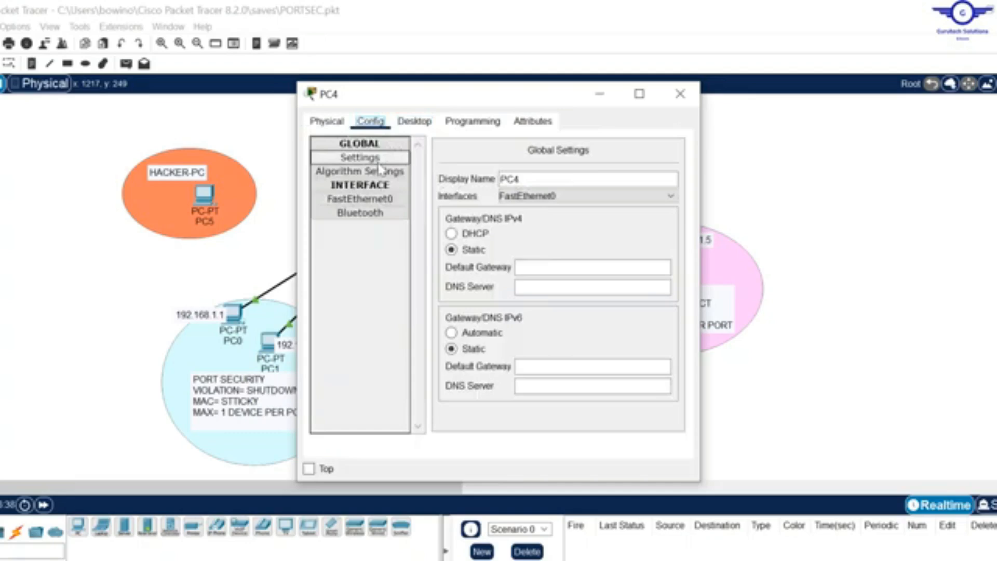
click(366, 201)
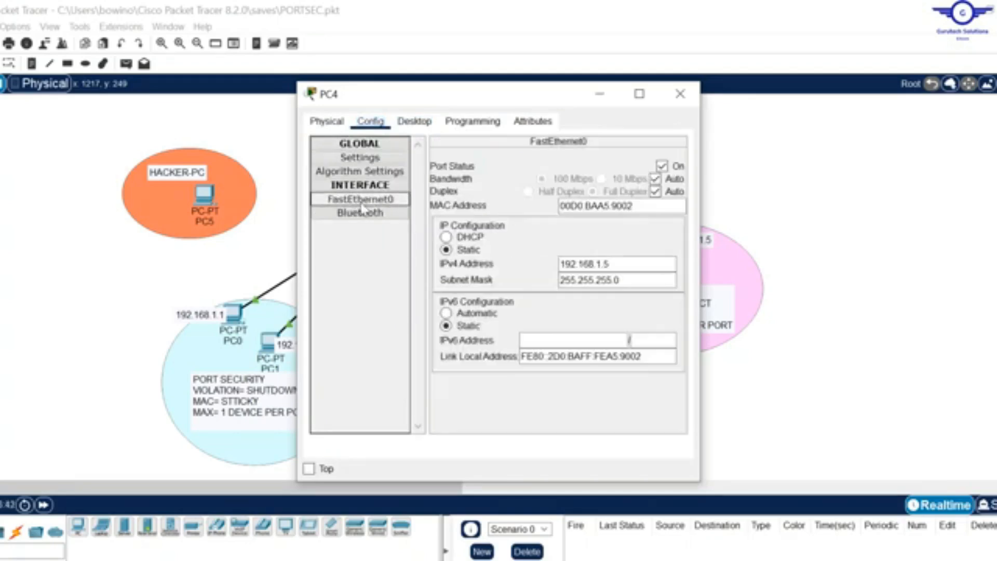
drag(644, 212, 559, 205)
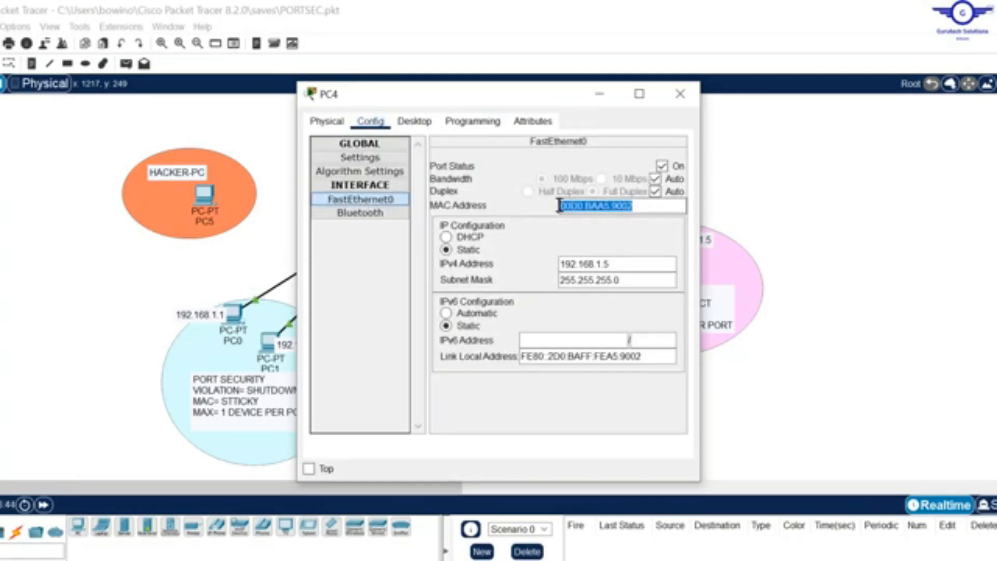
right_click(567, 207)
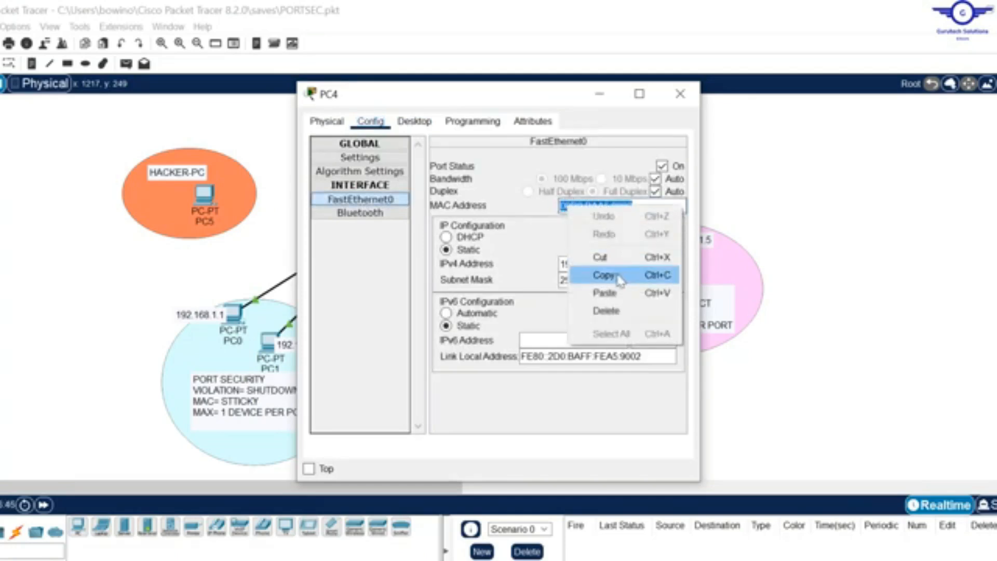
click(617, 275)
click(680, 94)
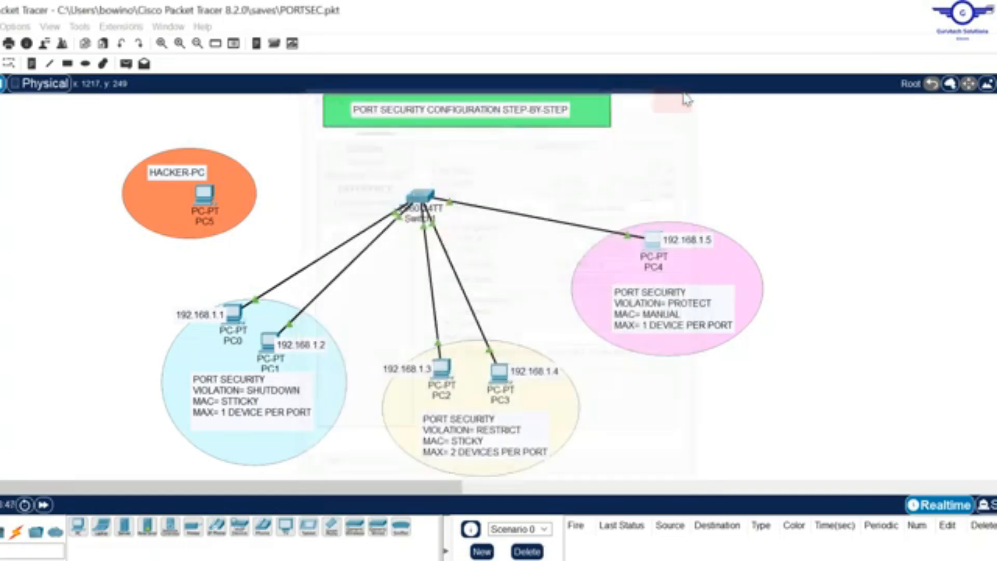
Return to the switch's command line and assign PC4's copied address with switchport port-security mac-address 00D0.BAA5.9002.
click(421, 196)
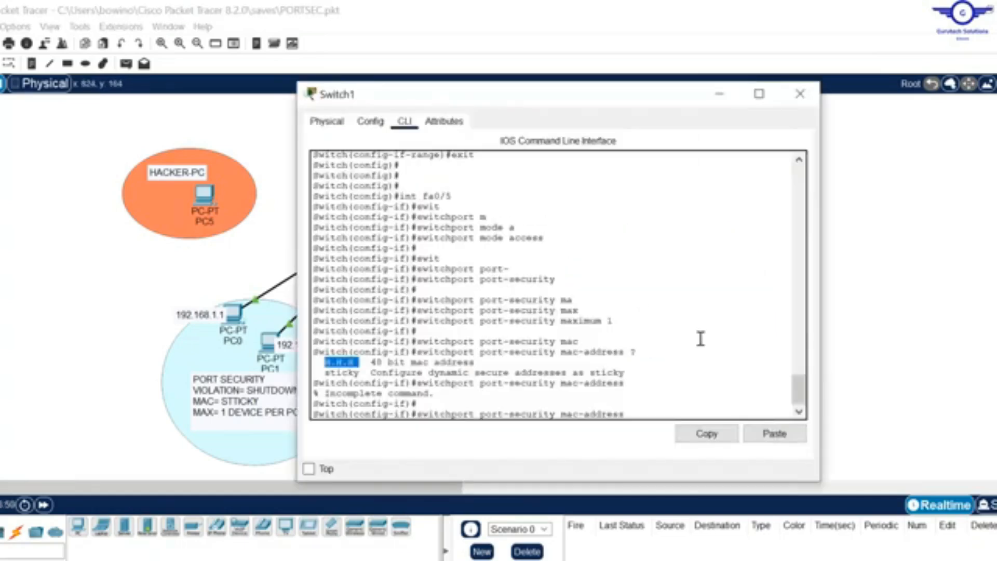
right_click(696, 384)
click(735, 412)
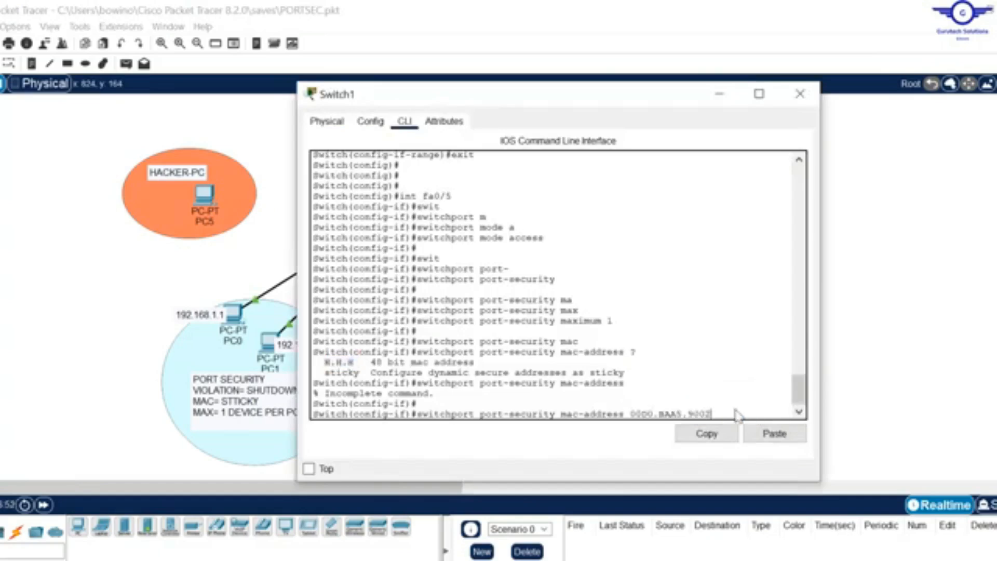
key(Return)
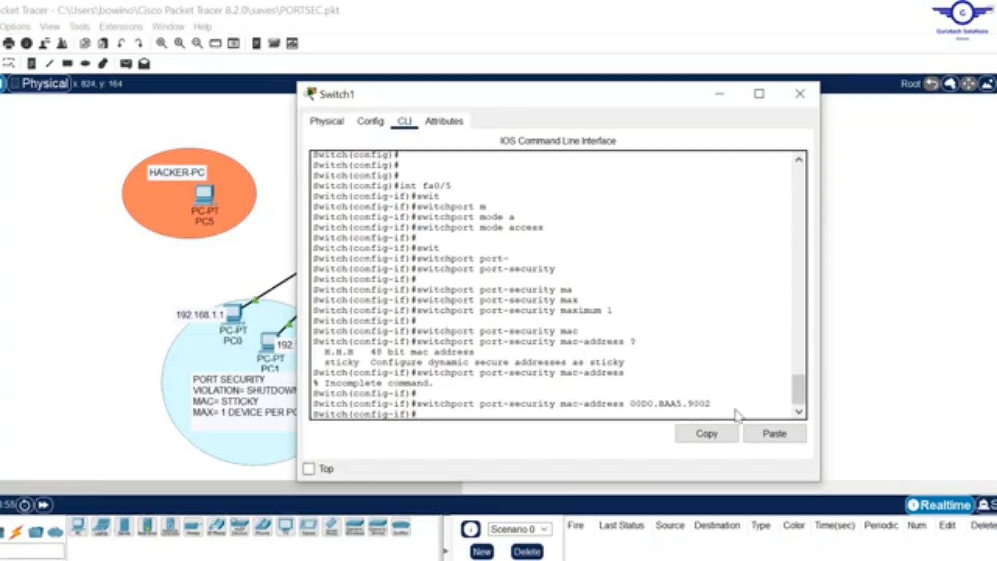
key(Return)
key(Return)
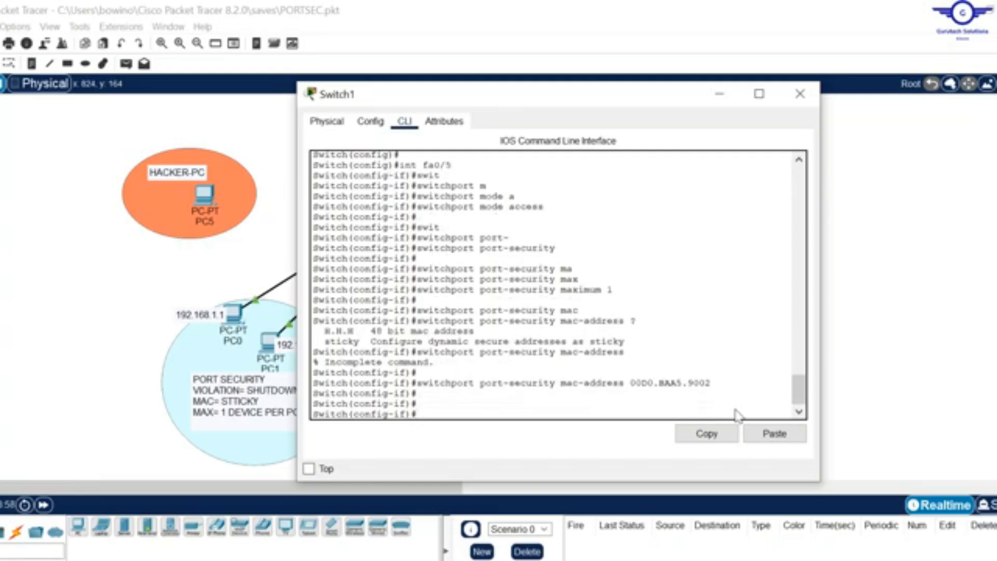
Set the violation mode of fa0/5 to protect with switchport port-security violation protect.
key(Up)
key(Up)
key(Up)
key(Up)
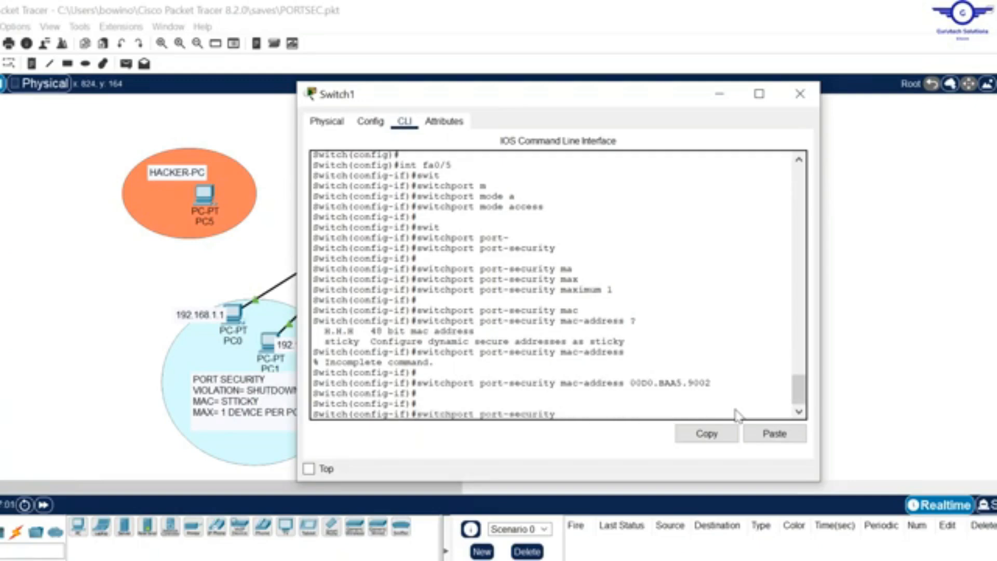
text(v)
key(Tab)
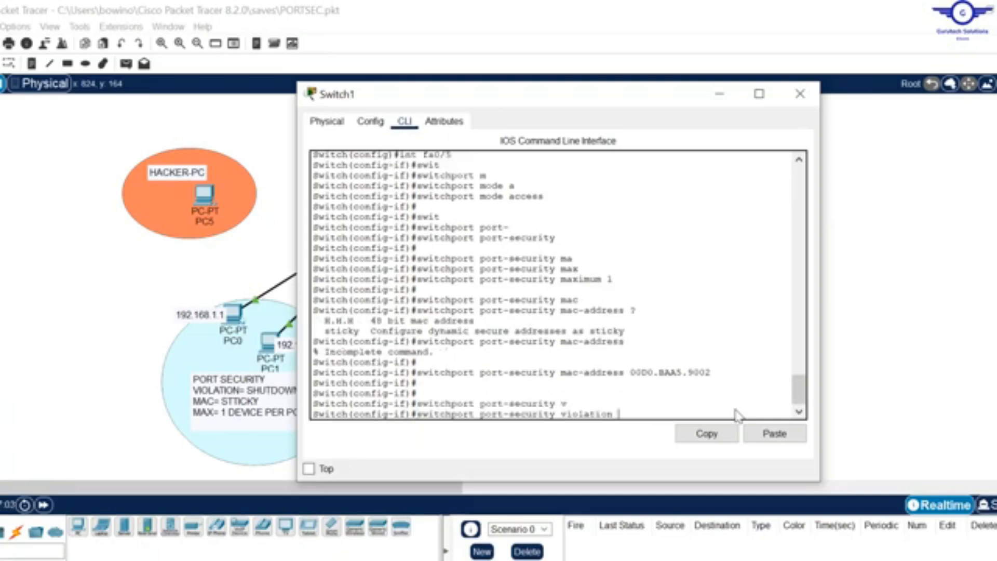
text(pr)
key(Tab)
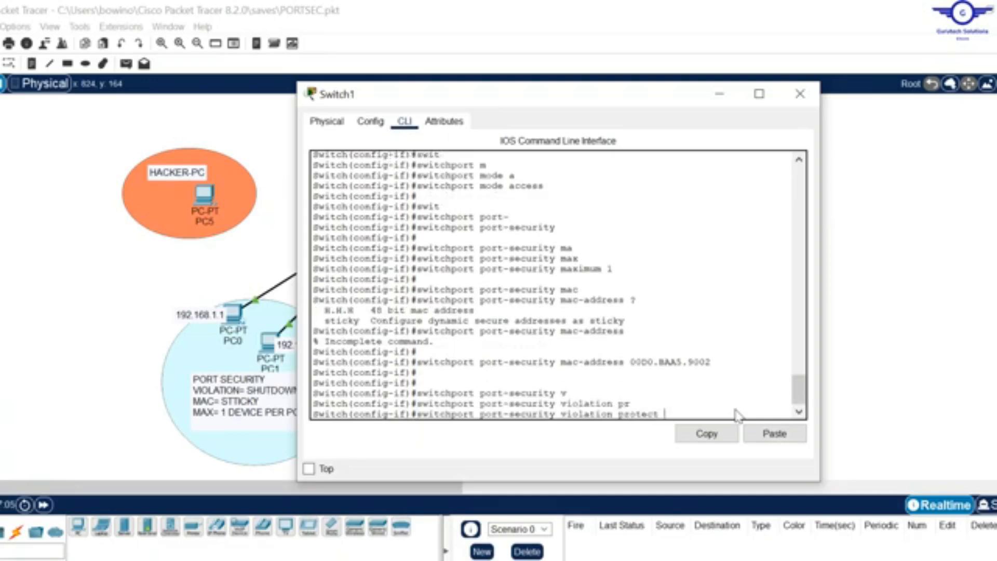
key(Return)
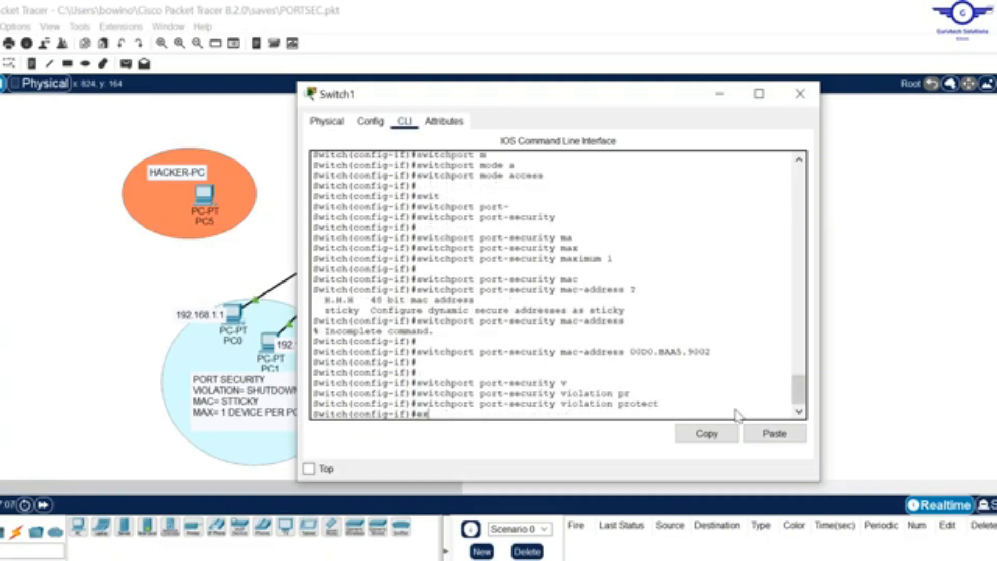
Exit the fa0/5 interface back to global configuration mode.
text(exit)
key(Return)
key(Return)
key(Return)
key(Return)
key(Return)
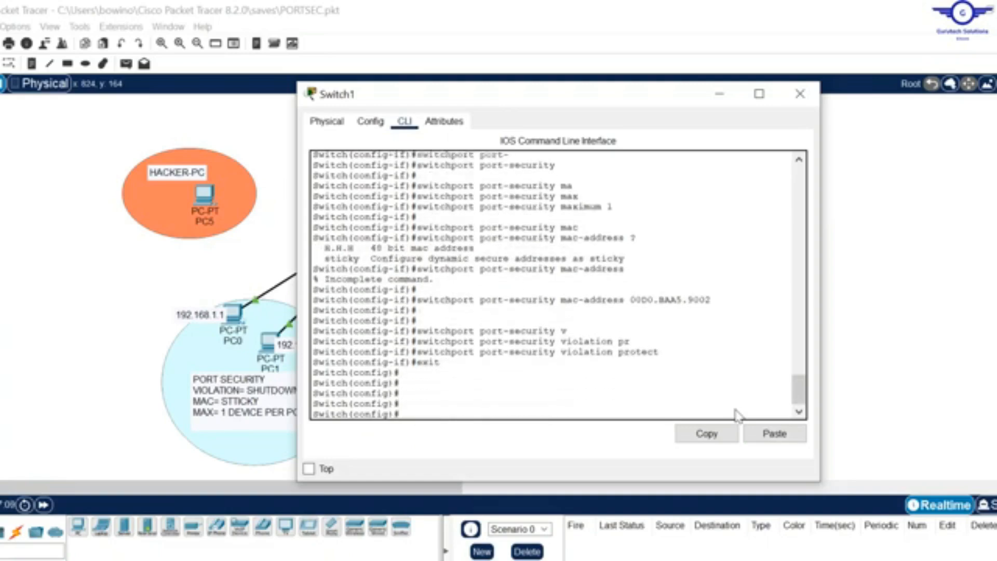
Check the switch's startup configuration with do sh start.
text(do sh start)
key(Return)
key(Return)
key(Return)
key(Return)
key(Return)
key(Return)
key(Return)
key(Return)
key(Return)
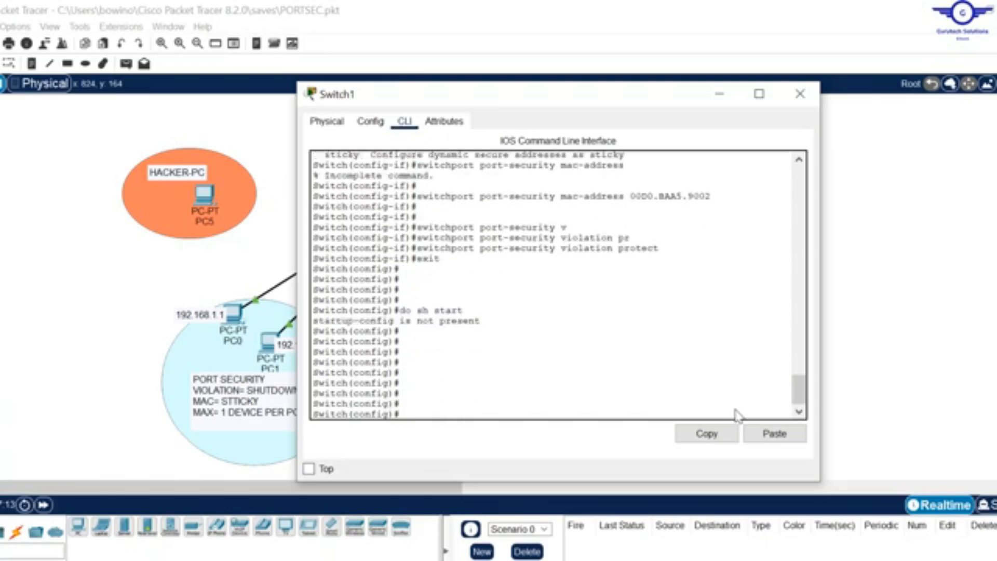
Save the switch configuration with do wr and display the saved startup configuration with do sh start.
text(do wr)
key(Return)
text(do sh start)
key(Return)
key(Return)
key(Return)
key(Return)
key(Return)
key(Return)
key(Return)
key(Return)
key(Return)
key(Return)
key(Return)
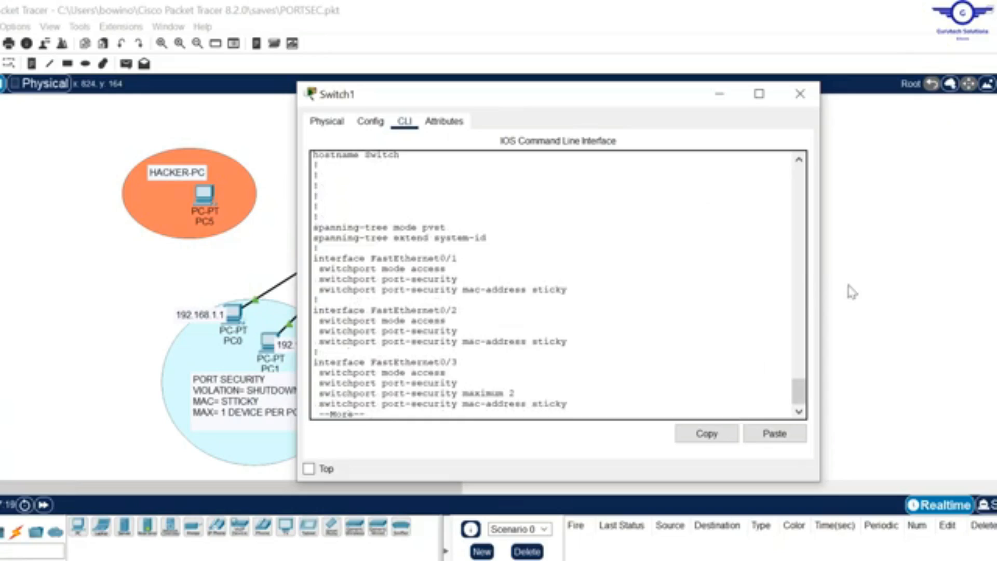
Examine the saved port-security settings of FastEthernet0/1 and FastEthernet0/2 in the startup configuration.
drag(581, 347, 310, 262)
drag(462, 271, 433, 273)
click(433, 271)
drag(565, 287, 544, 285)
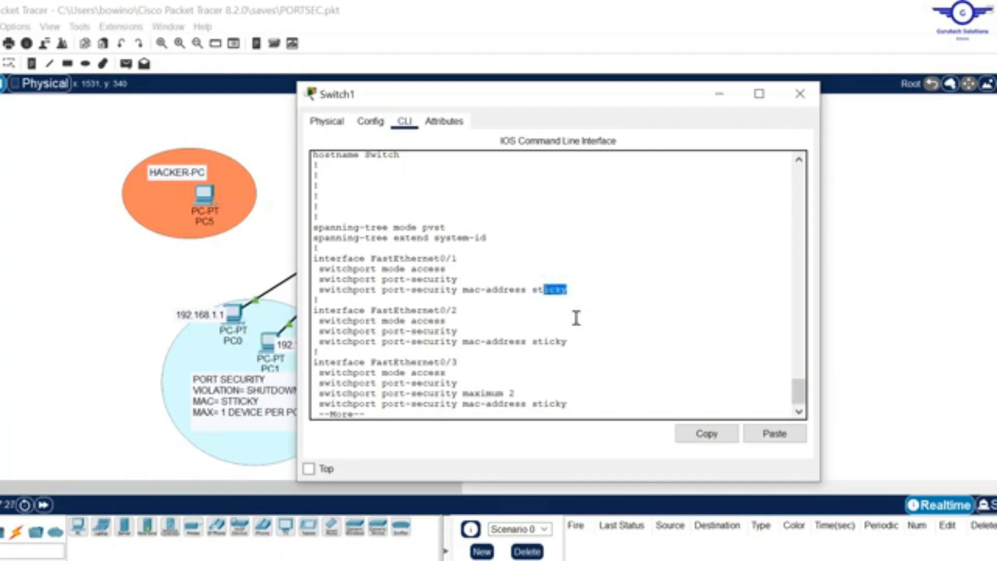
Continue through the startup configuration and compare the FastEthernet0/3 and FastEthernet0/4 port-security entries with those of FastEthernet0/1.
key(Return)
key(Return)
key(Return)
key(Return)
key(Return)
key(Return)
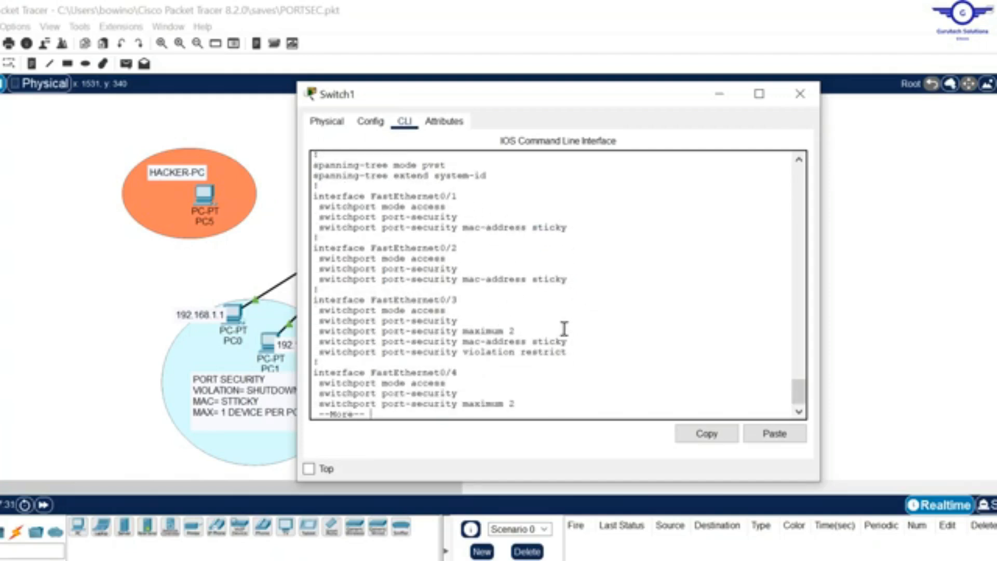
key(Return)
key(Return)
key(Return)
key(Return)
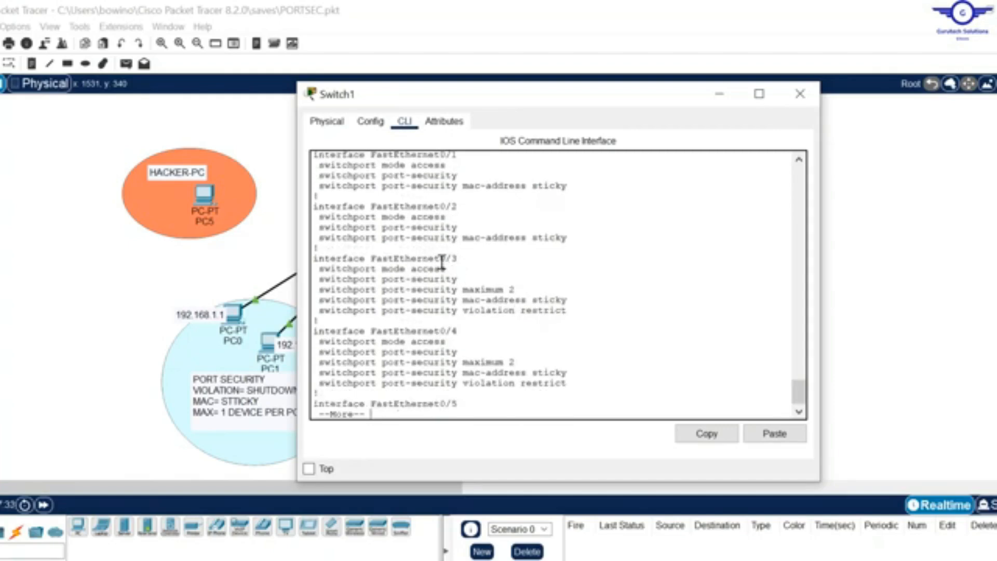
drag(440, 258, 582, 386)
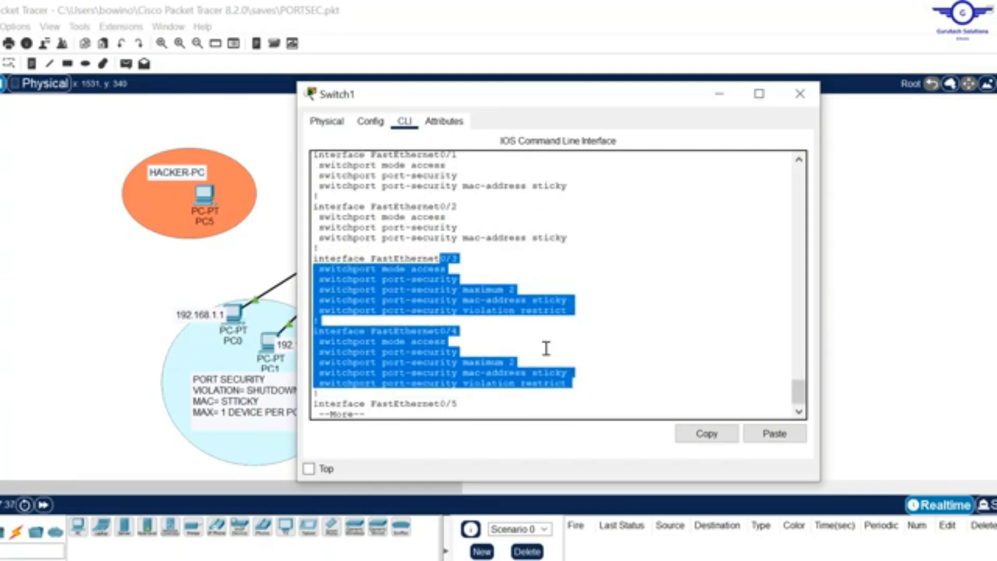
click(485, 289)
drag(462, 289, 536, 300)
click(556, 309)
double_click(555, 309)
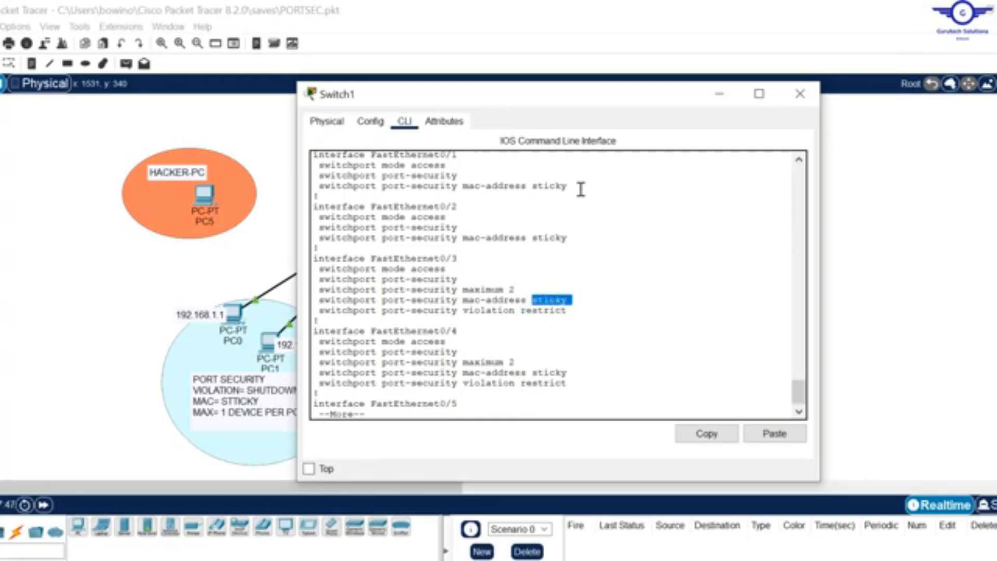
drag(571, 187, 313, 166)
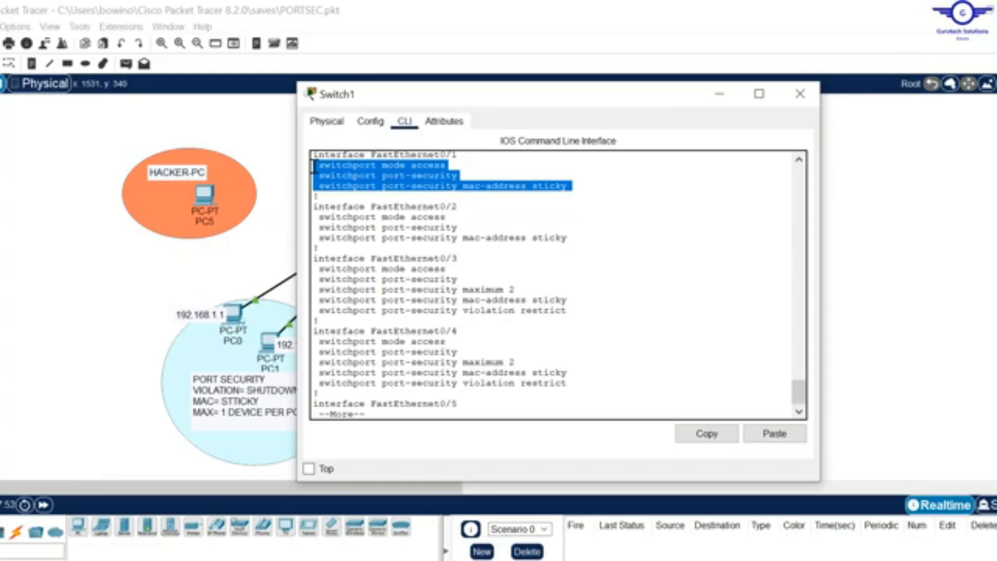
click(527, 303)
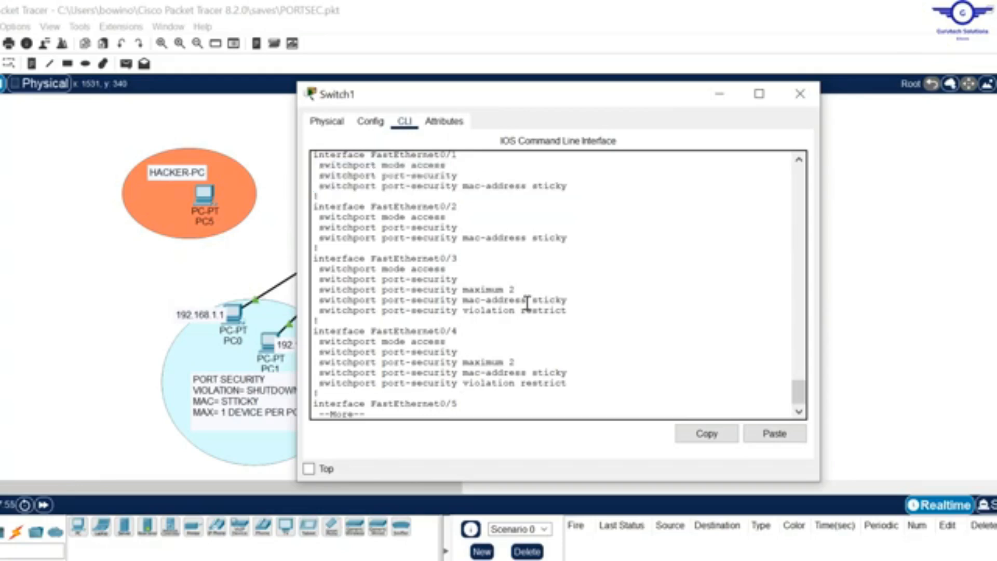
Page on to the FastEthernet0/5 entry and check its violation mode and manually assigned MAC address.
scroll(527, 303, down, 3)
key(Return)
key(Return)
key(Return)
key(Return)
key(Return)
key(Return)
key(Return)
key(Return)
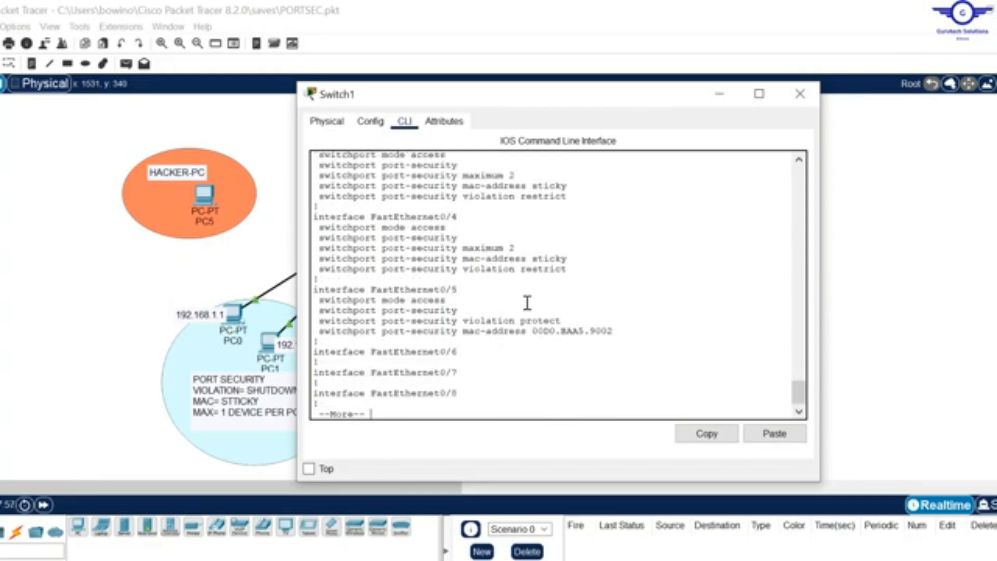
drag(634, 339, 301, 289)
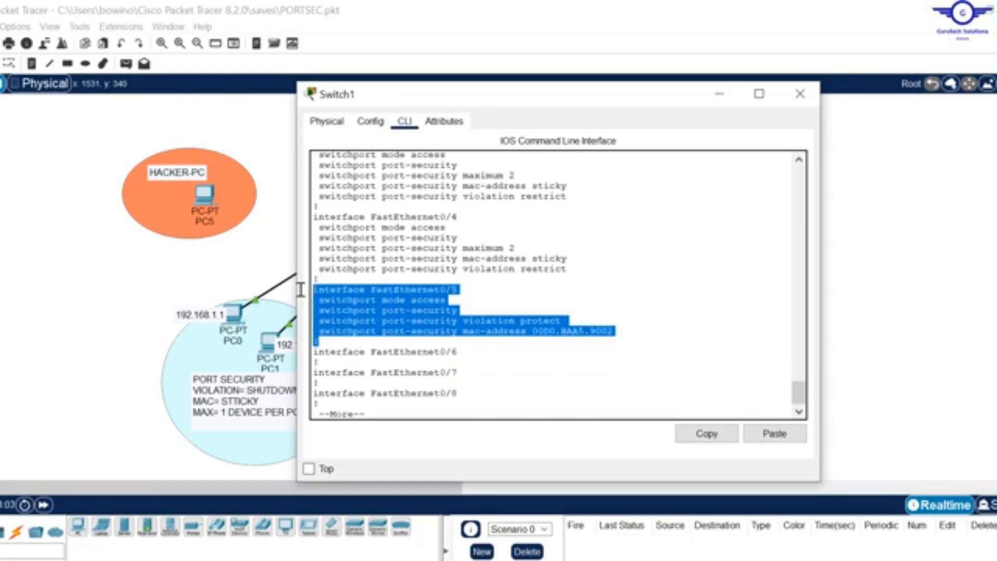
click(628, 331)
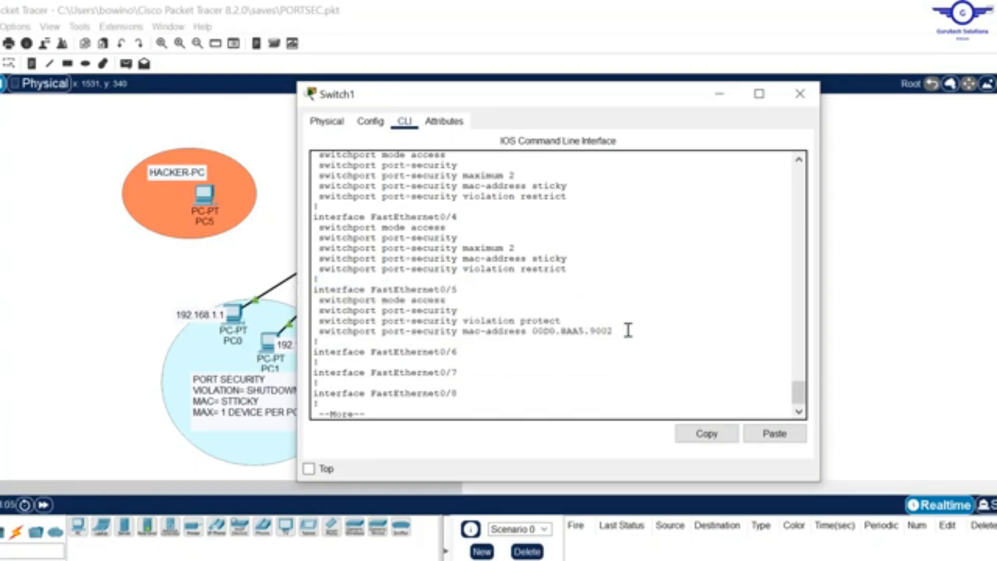
drag(616, 332, 537, 332)
click(836, 280)
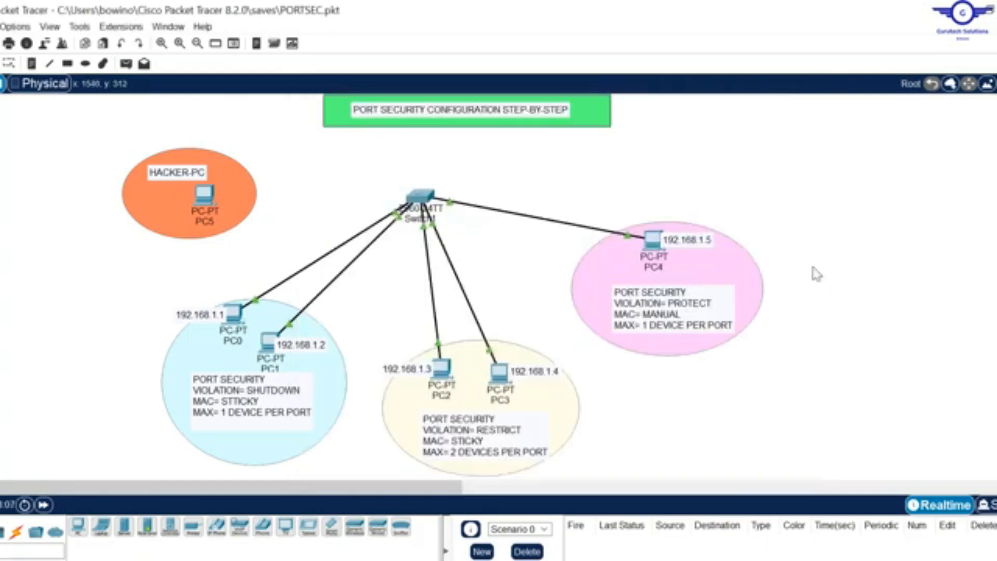
Reopen the Switch1 command line, stop the startup configuration listing and return to privileged EXEC mode with end.
click(426, 200)
click(463, 306)
key(Return)
key(Return)
key(Return)
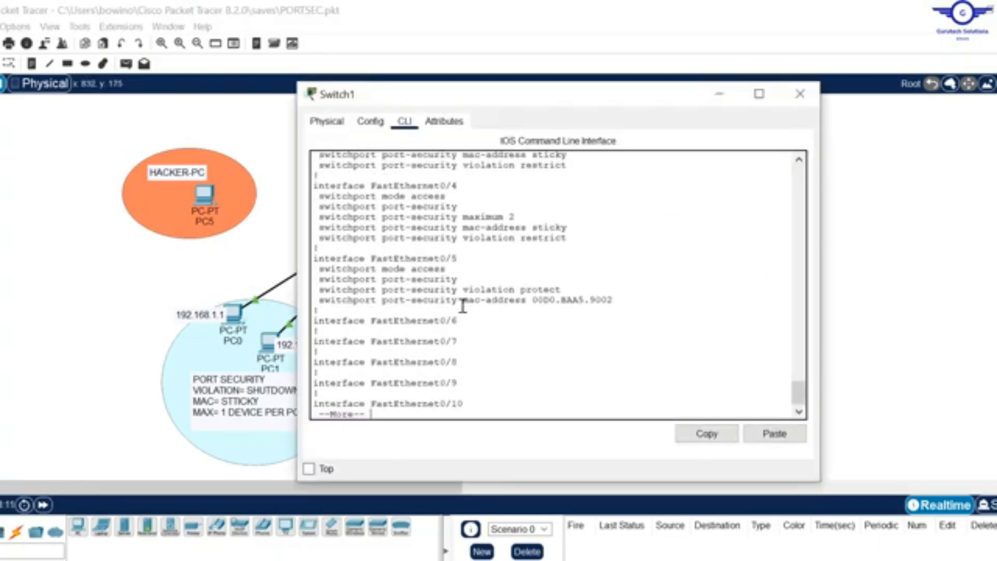
key(ctrl+c)
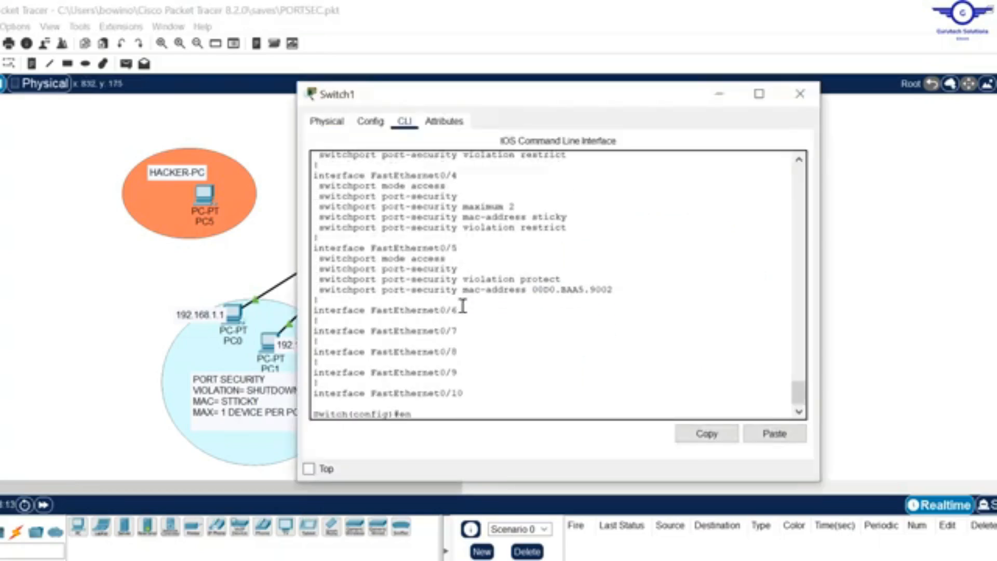
text(end)
key(Return)
key(Return)
key(Return)
key(Return)
key(Return)
key(Return)
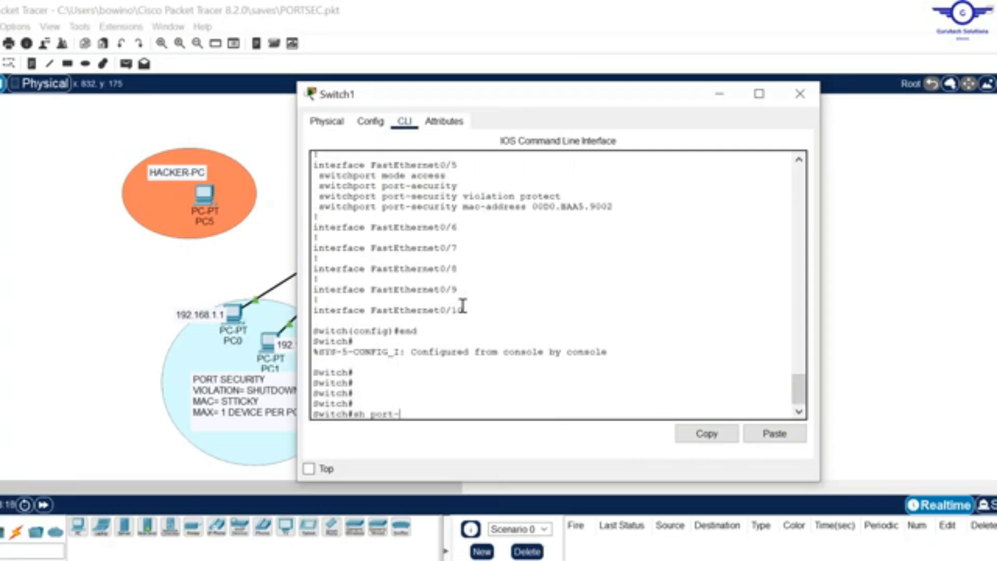
List the options of sh port-security and try sh port-security interface.
key(Tab)
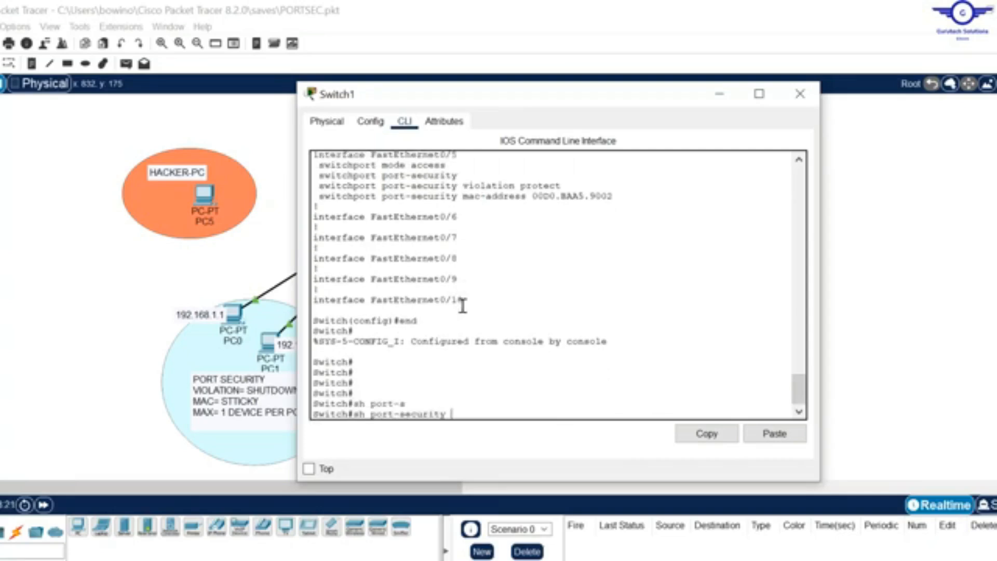
text(?)
text(in)
key(Tab)
key(Tab)
key(Return)
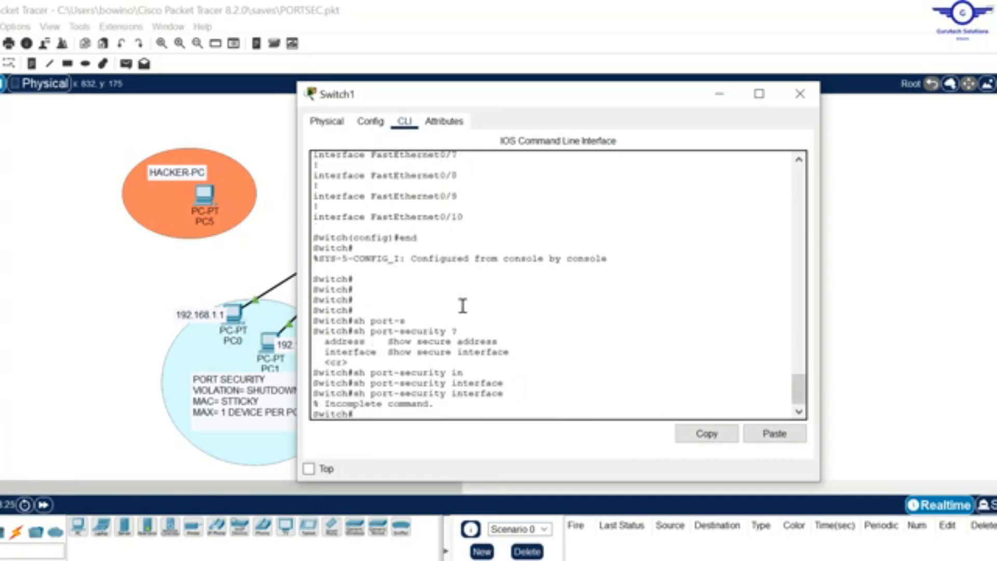
Display the port-security summary of all secured ports with sh port-security.
key(Up)
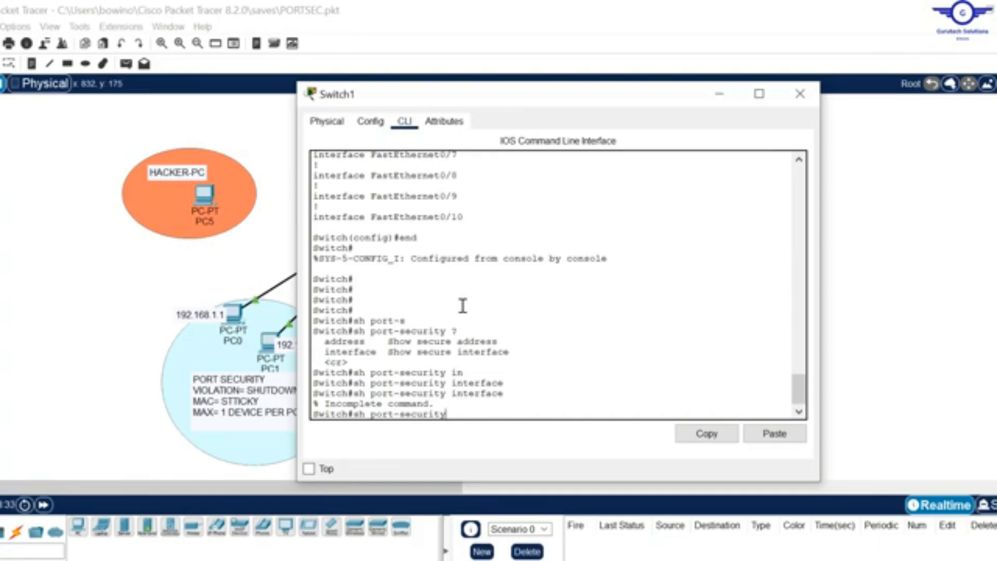
key(Return)
key(Return)
key(Return)
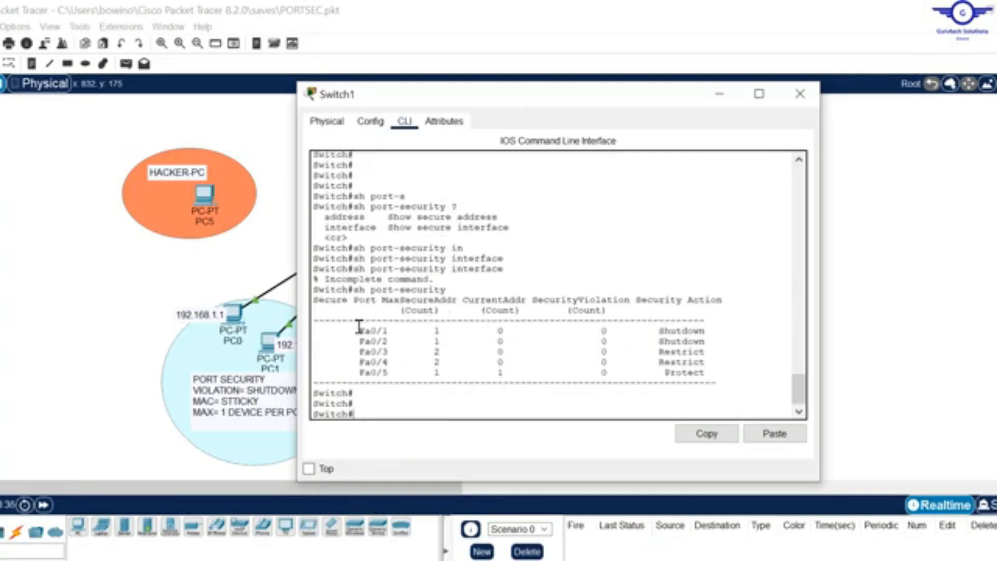
Check the maximum address count and security action of ports Fa0/1 to Fa0/5, and close the Switch1 window.
drag(379, 333, 712, 340)
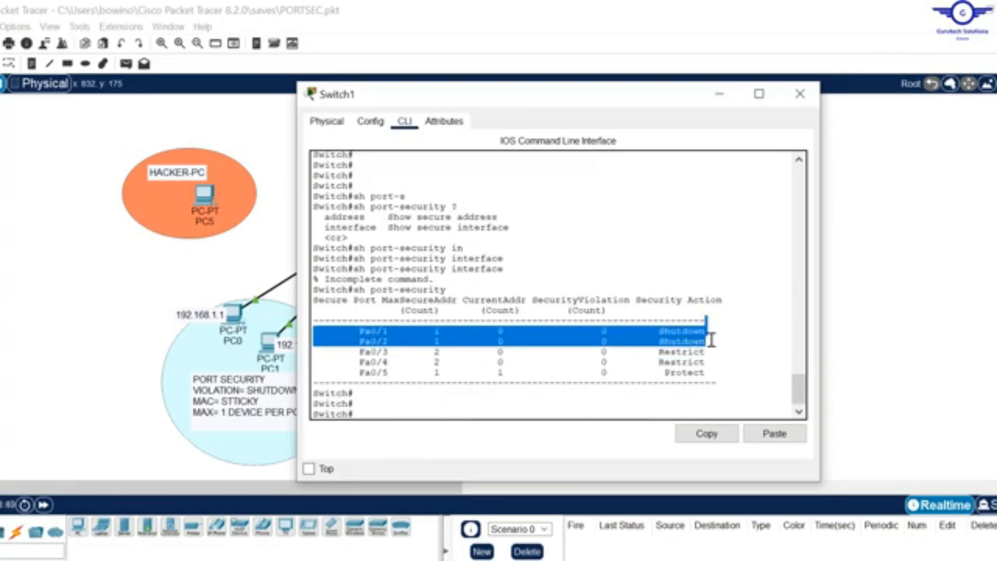
click(442, 334)
drag(443, 334, 435, 344)
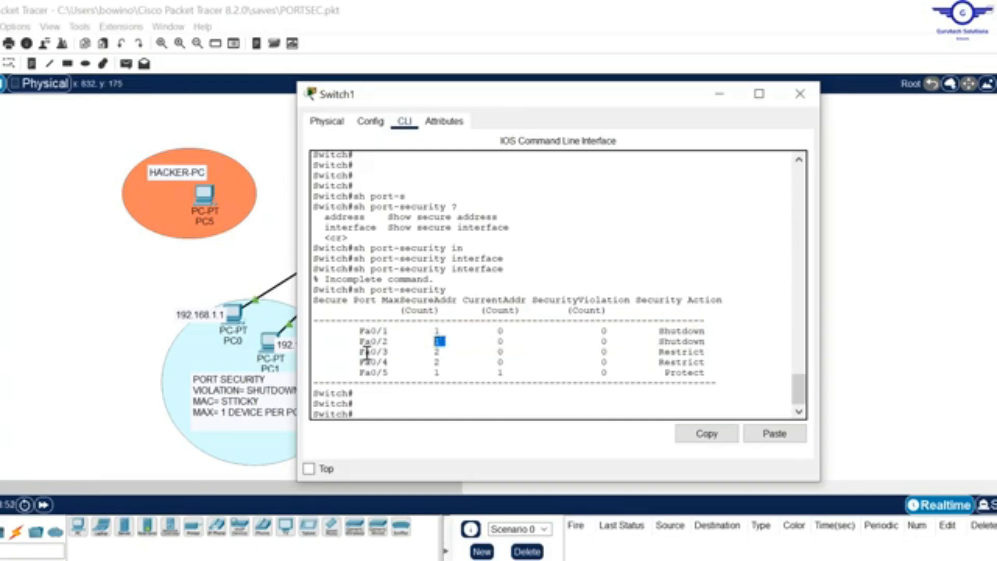
drag(359, 351, 721, 362)
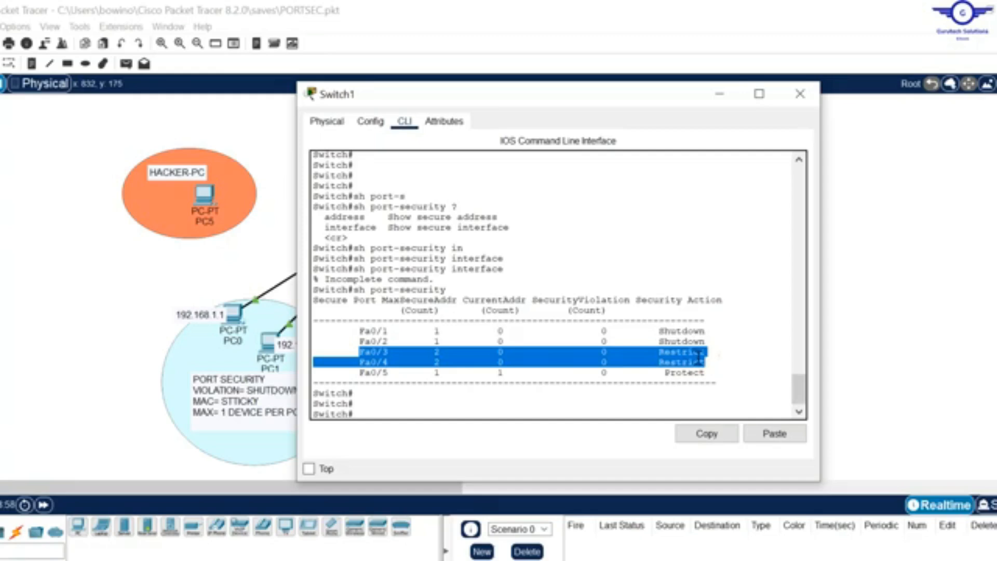
drag(356, 373, 740, 374)
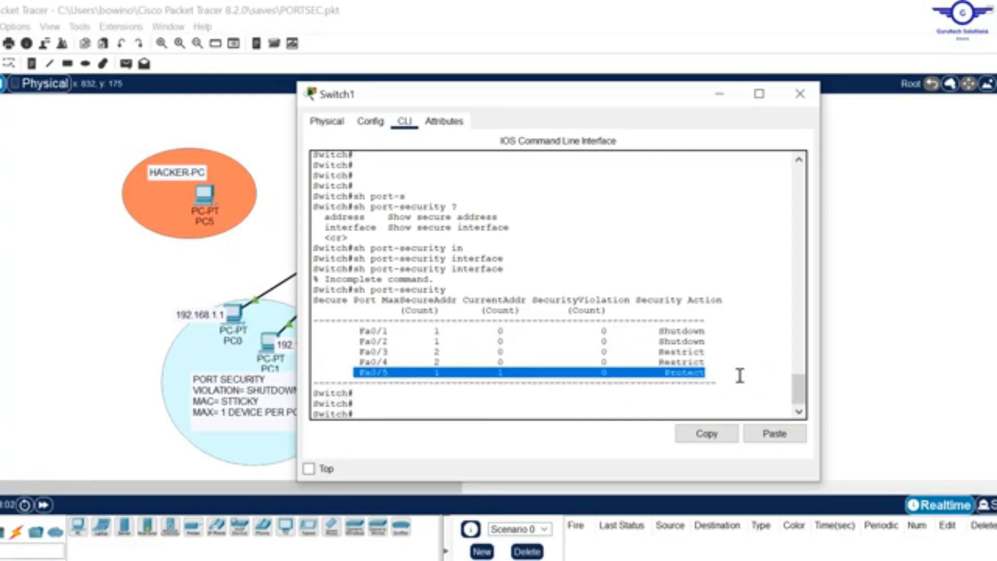
click(799, 94)
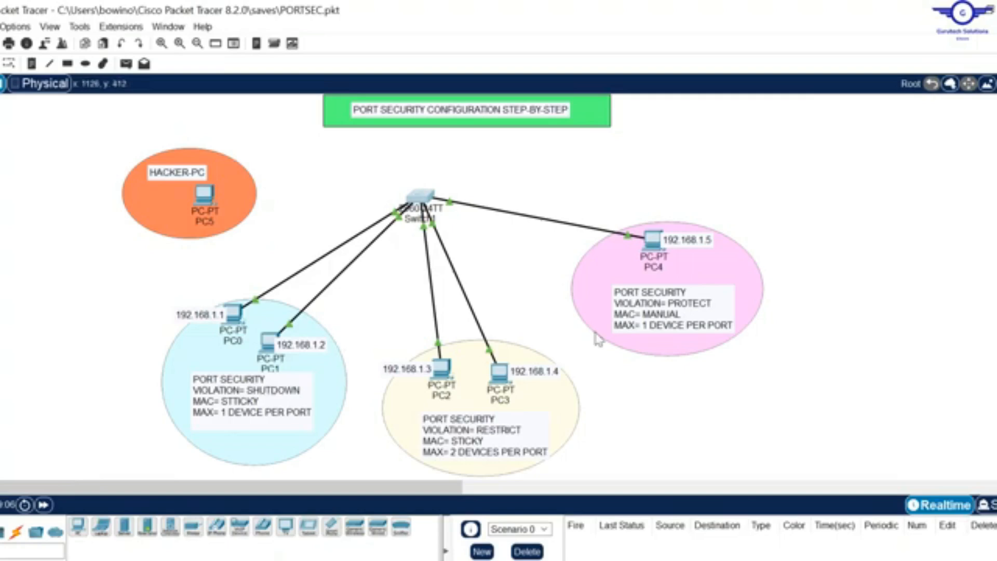
Switch to Notepad to read the test step in config-guide.txt, and look at PC4's configuration back in Packet Tracer.
key(alt+Tab)
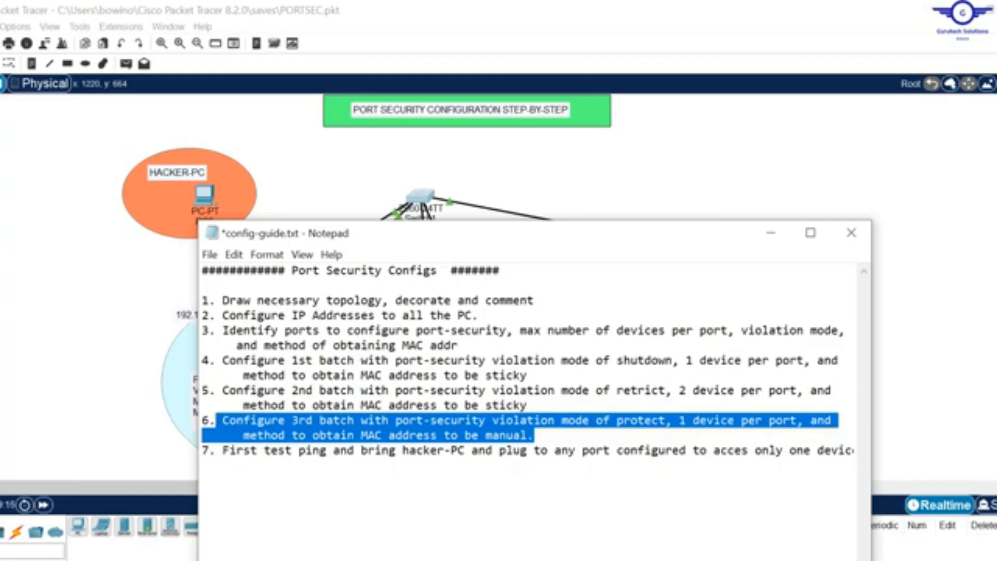
click(987, 329)
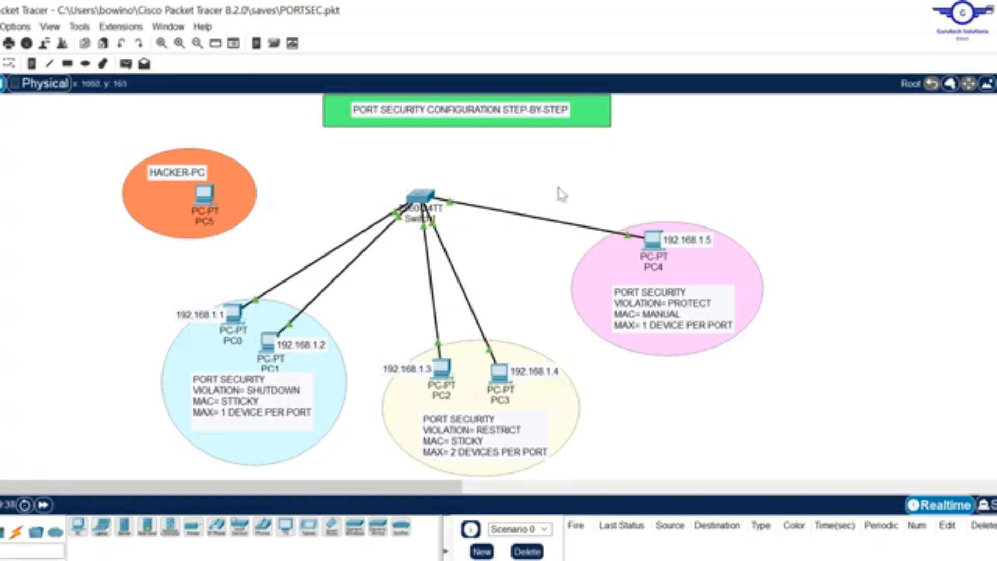
click(650, 242)
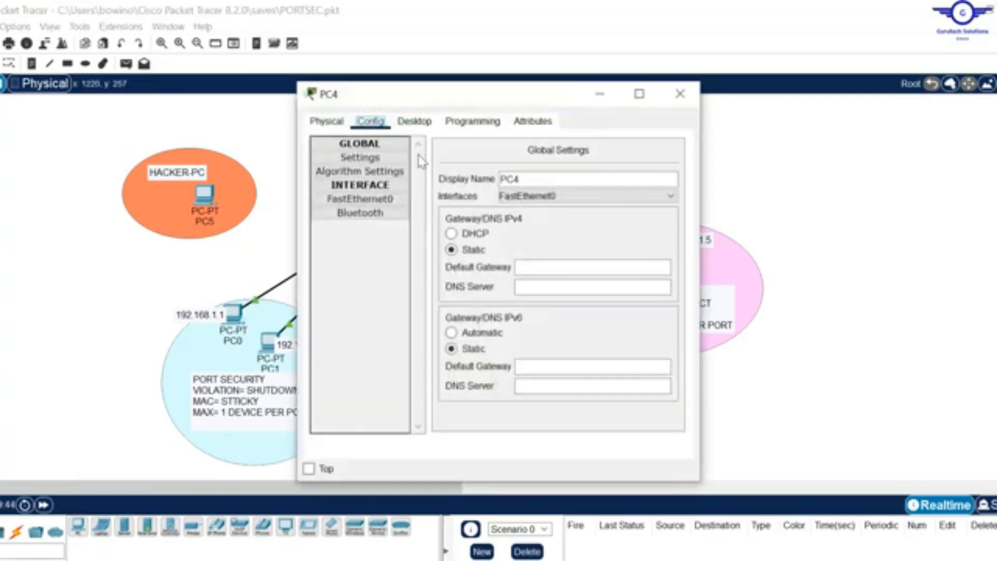
click(803, 147)
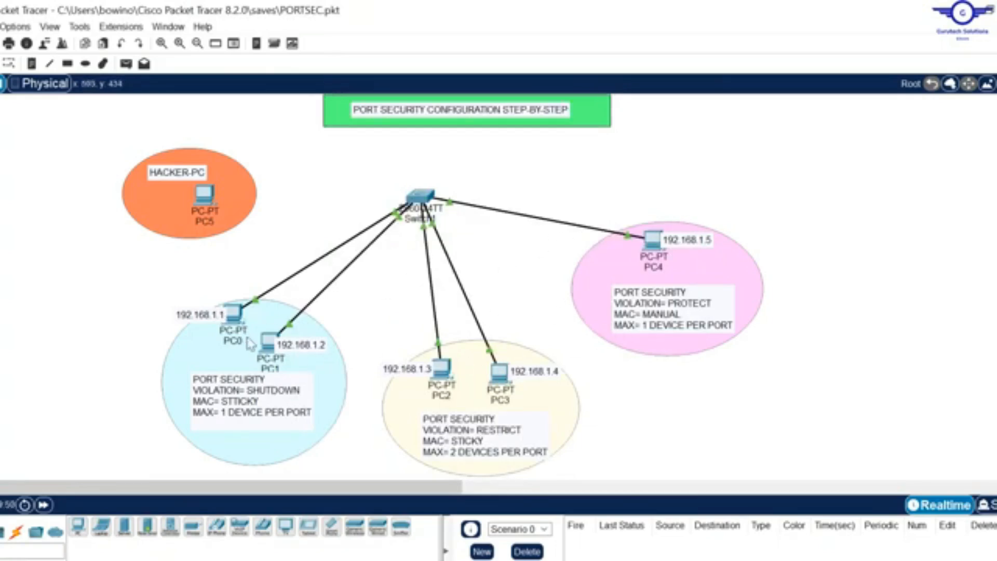
Display the MAC address table on Switch1 with sh mac-address-table, examine its entries and close the window.
click(420, 198)
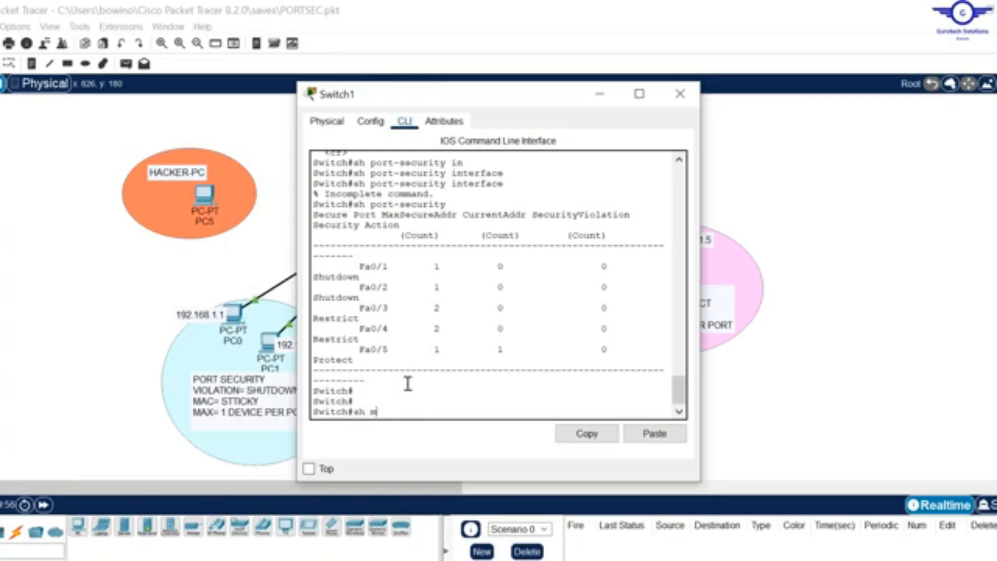
key(Tab)
text(-a)
key(Tab)
key(Return)
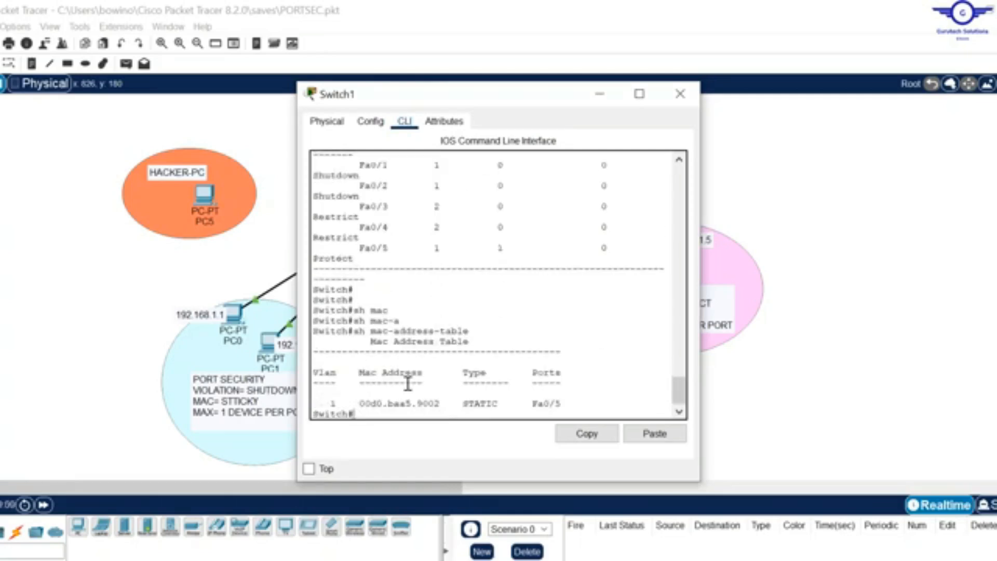
key(Return)
key(Return)
key(Return)
mouse_move(572, 367)
mouse_down()
mouse_move(383, 367)
mouse_move(591, 374)
mouse_up()
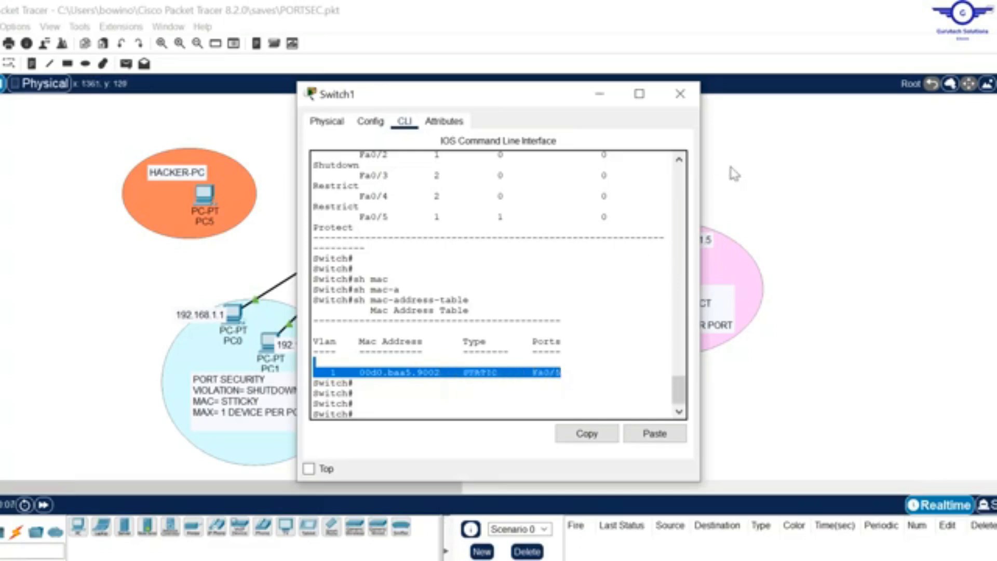
click(685, 103)
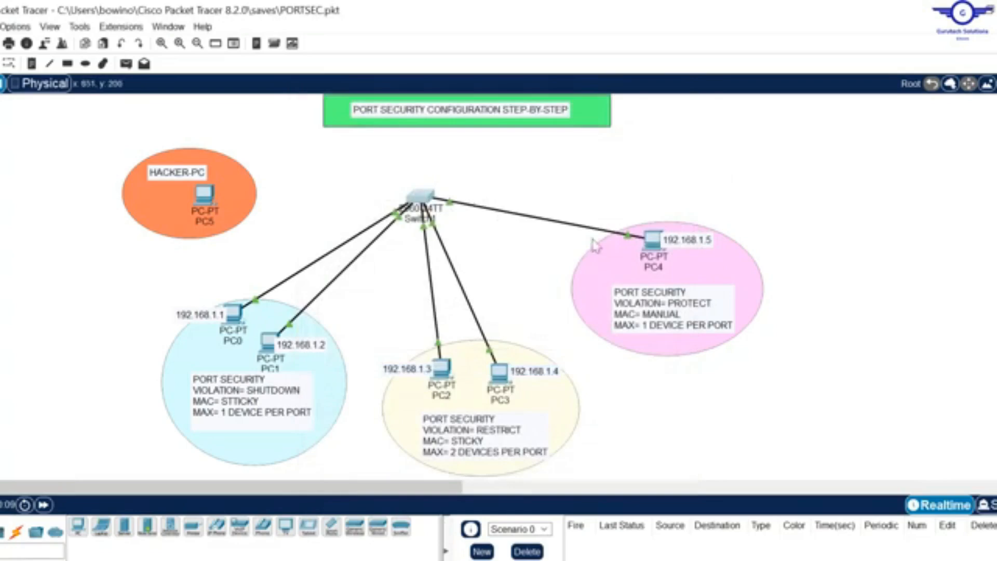
From PC4's command prompt, ping 192.168.1.1, 192.168.1.2, 192.168.1.3 and 192.168.1.4, and close the PC4 window.
click(654, 242)
click(415, 121)
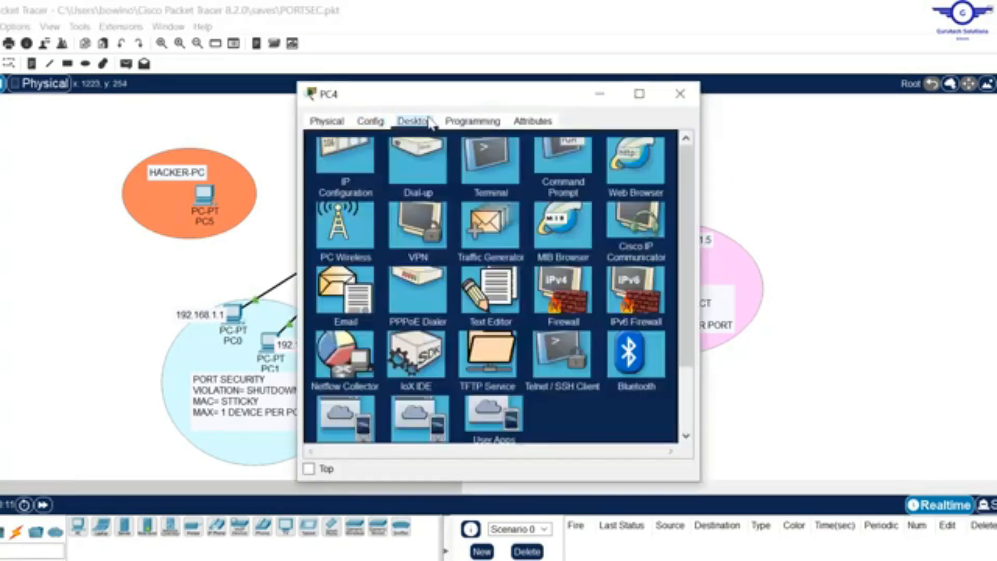
click(550, 179)
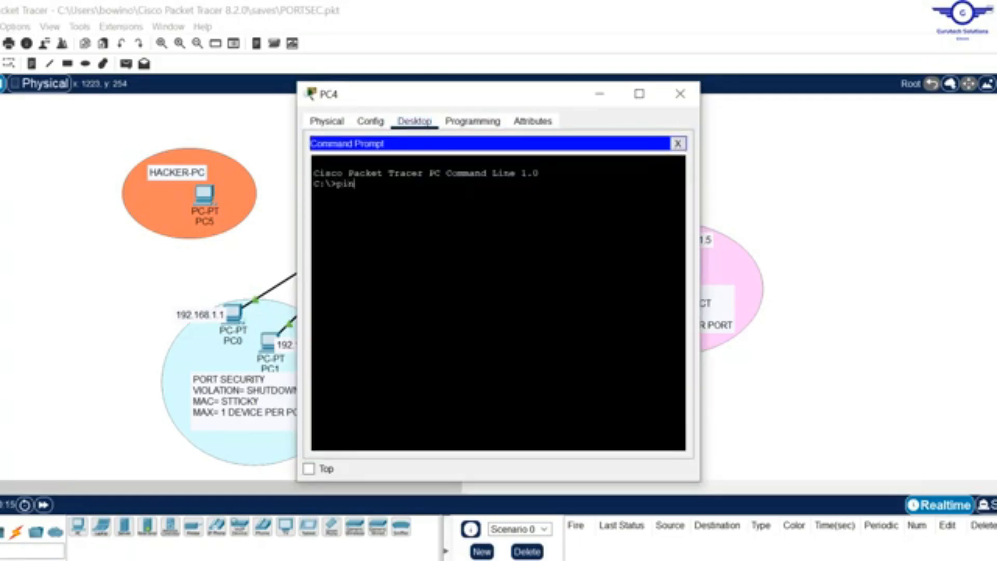
text(ping 192.168.1.1)
key(Return)
key(ctrl+c)
key(Up)
key(BackSpace)
text(2)
key(Return)
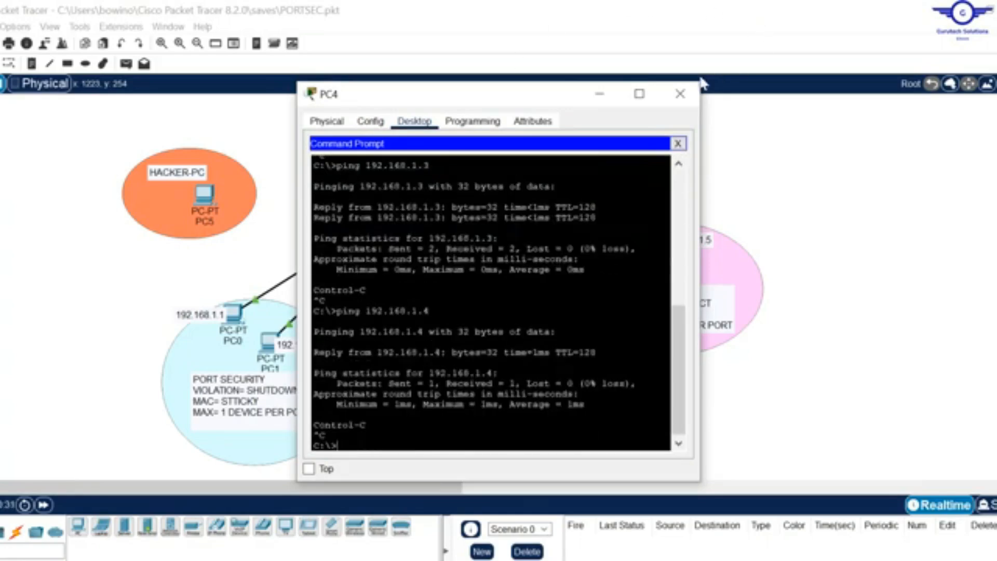
click(680, 93)
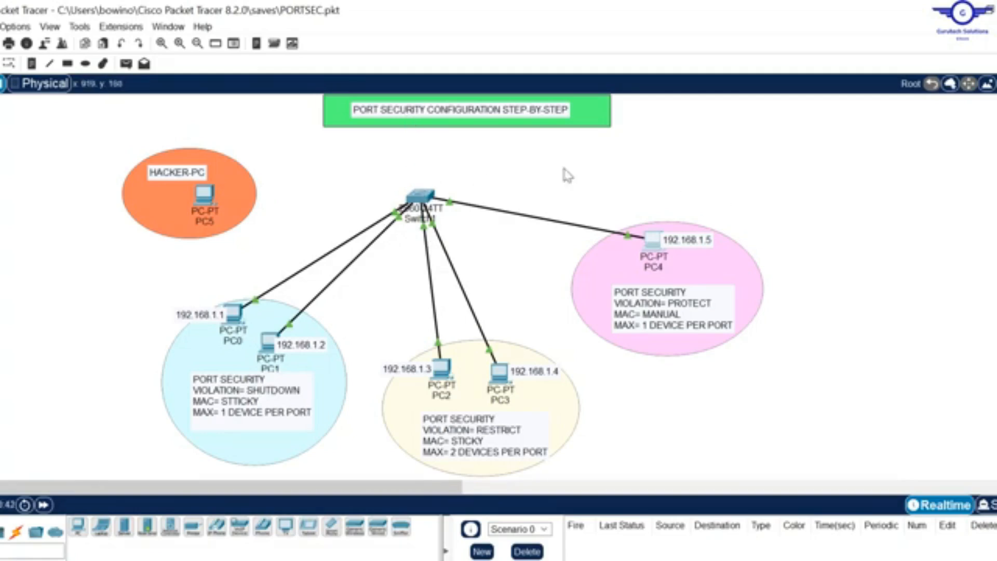
Run sh mac-address-table again on Switch1, examine the entries for ports Fa0/1 to Fa0/5, and close the window.
click(419, 196)
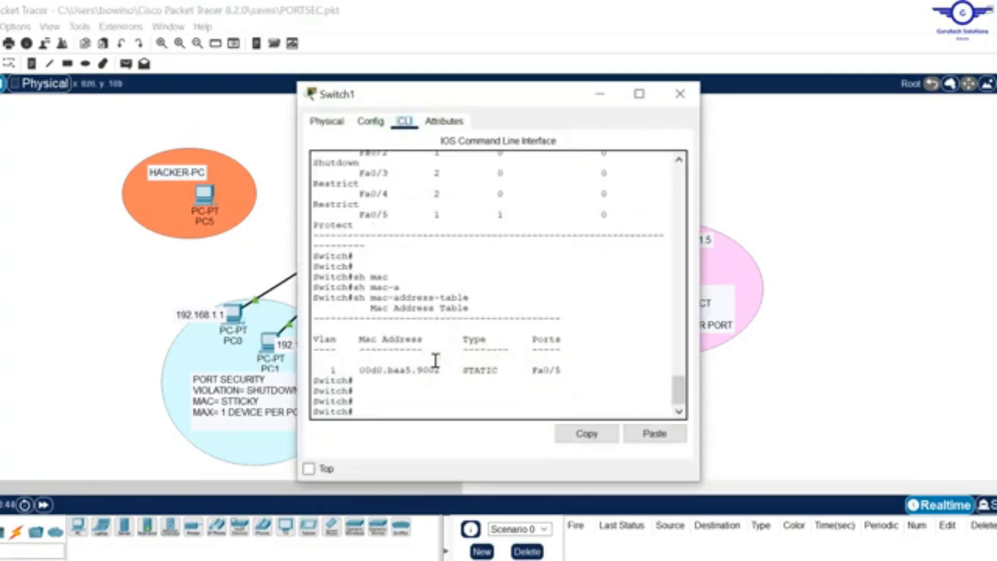
key(Up)
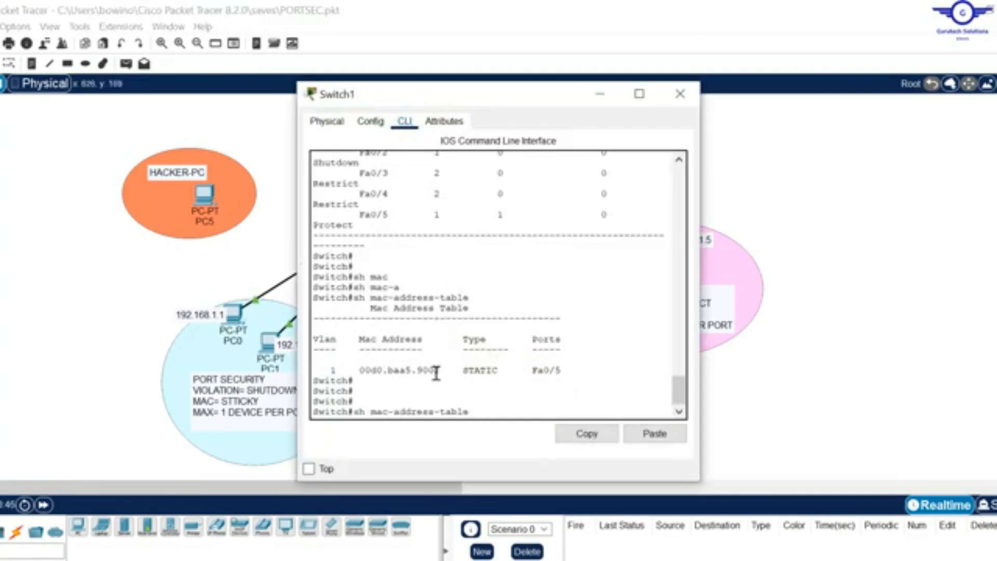
key(Return)
drag(586, 408, 346, 362)
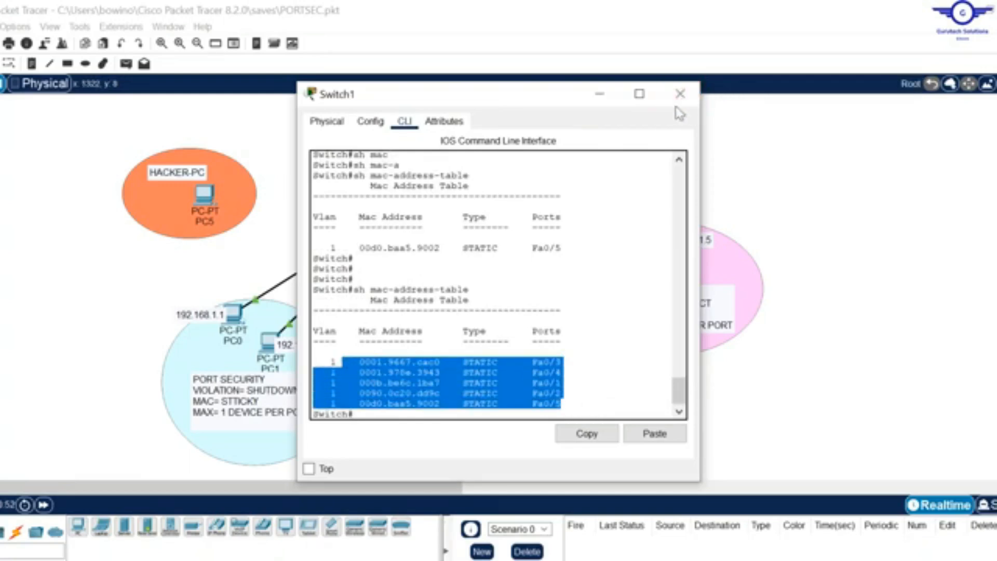
click(680, 94)
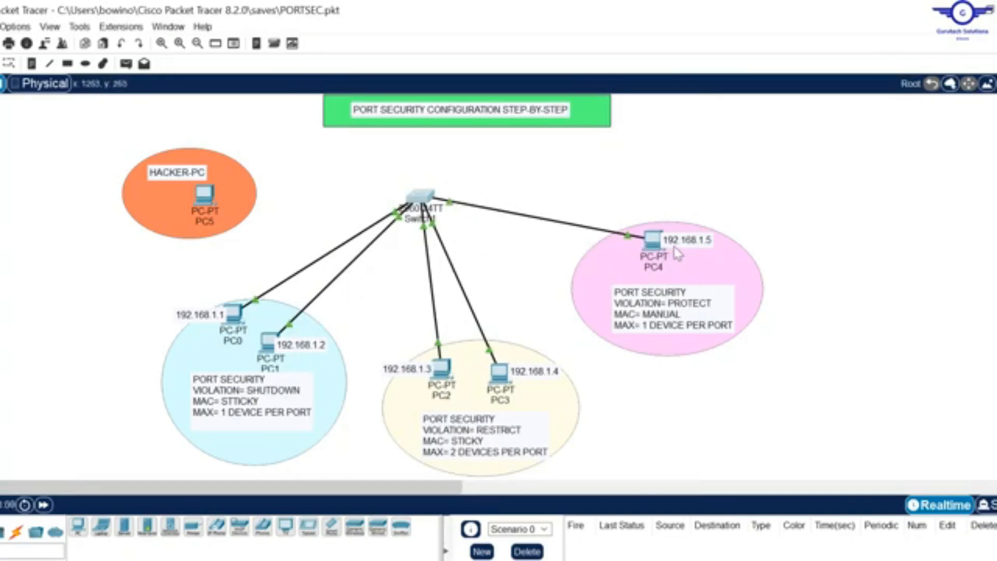
Check the static IPv4 address in PC4's IP configuration and close the PC4 window.
click(653, 248)
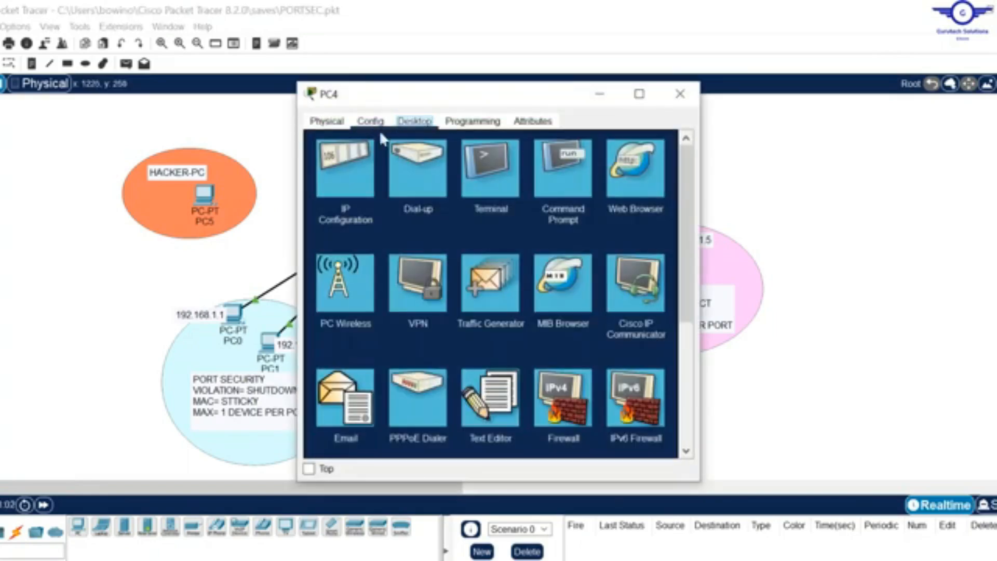
click(372, 181)
click(496, 218)
drag(496, 218, 379, 216)
click(380, 216)
drag(495, 212, 413, 206)
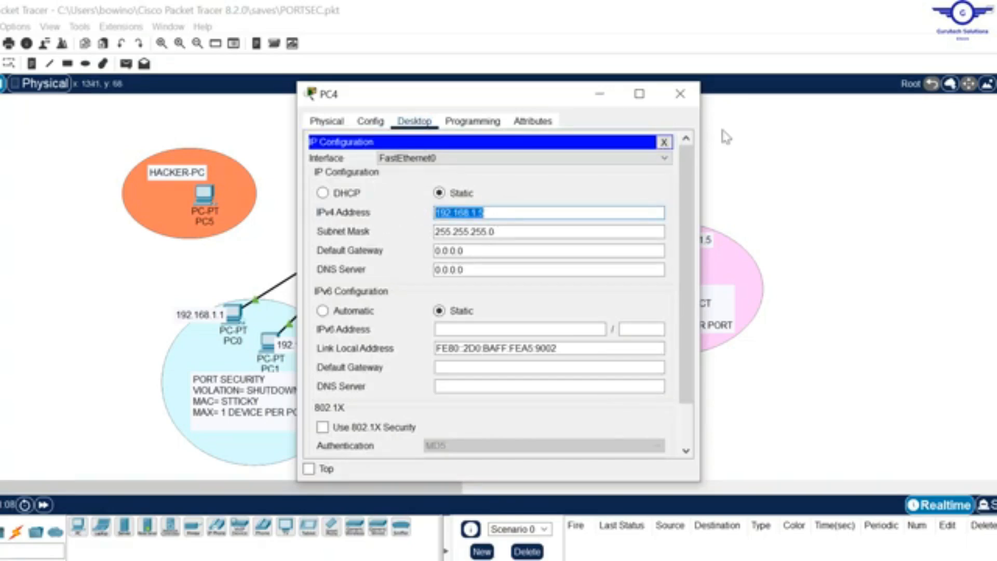
click(680, 94)
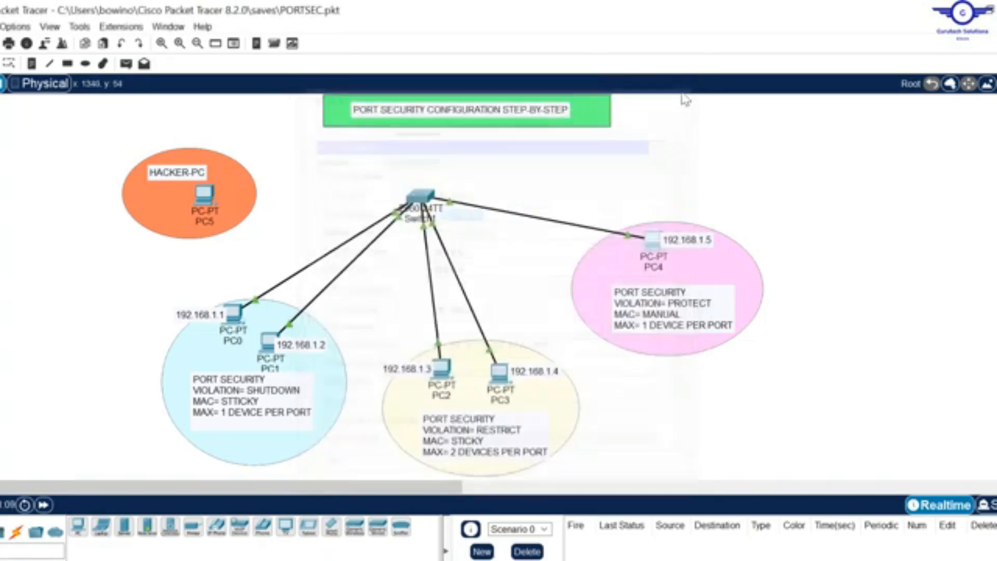
Move PC4's end of the switch cable to the FastEthernet0 port of hacker PC5.
click(631, 237)
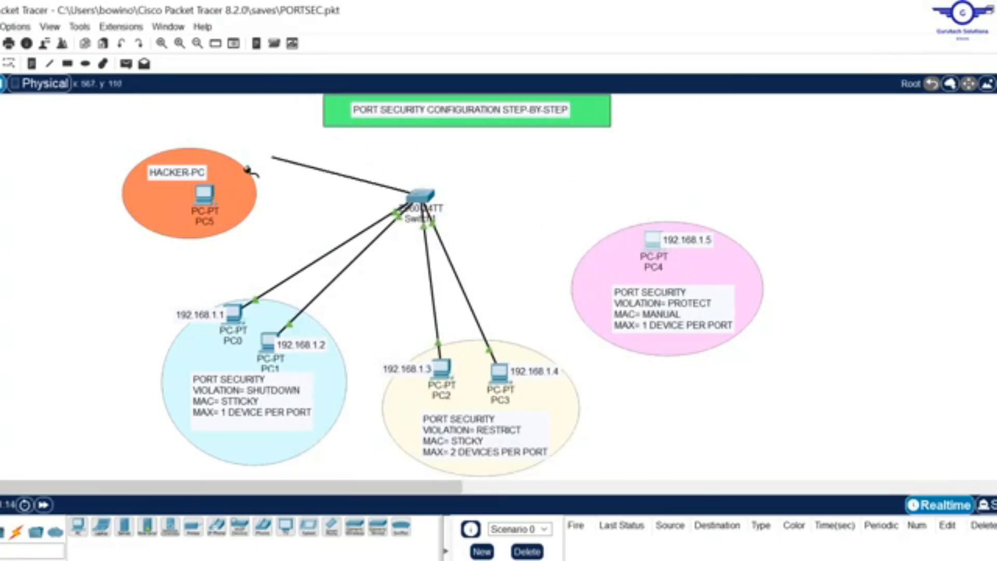
click(210, 197)
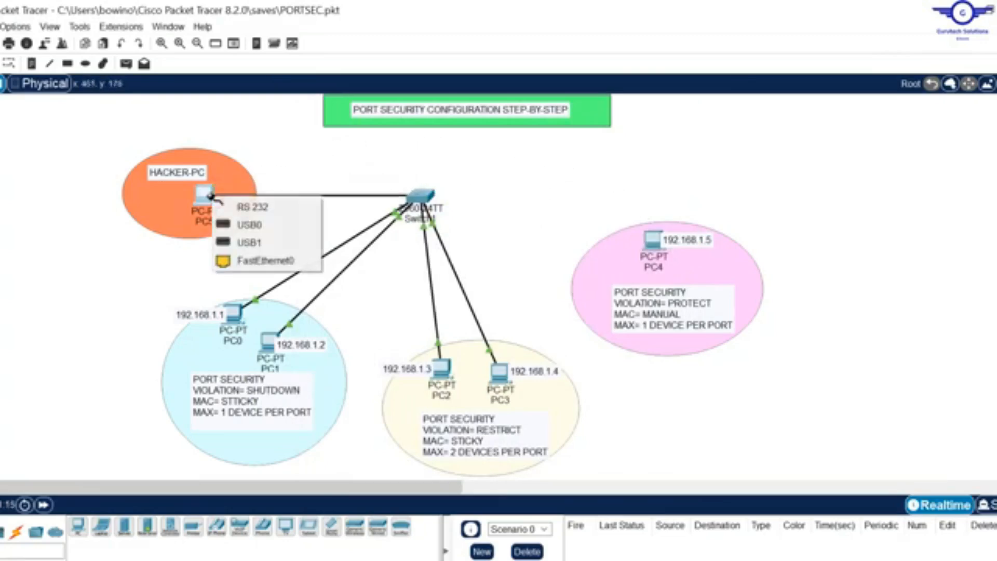
click(263, 260)
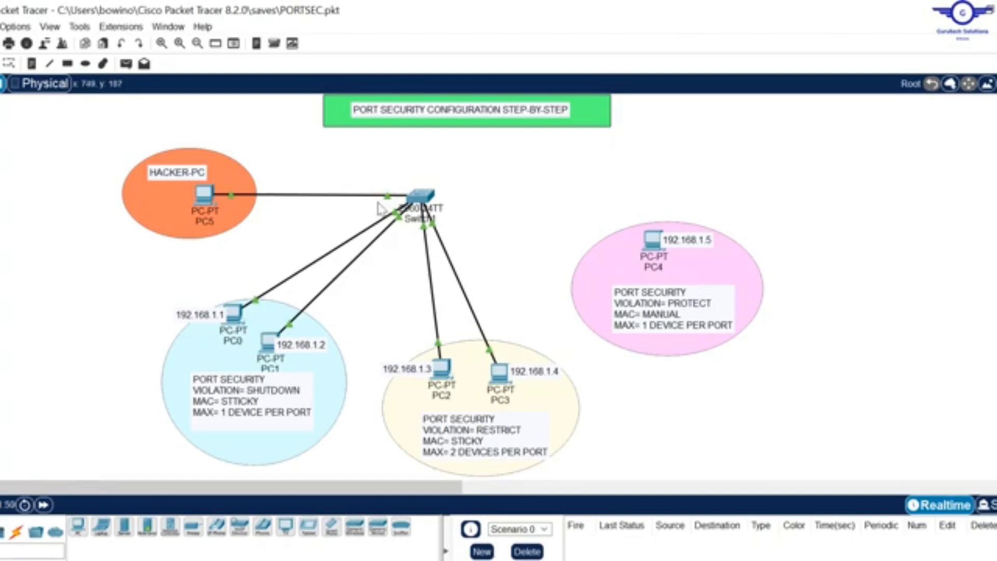
Set PC5's static IPv4 address to 192.168.1.5 with subnet mask 255.255.255.0, and close the PC5 window.
click(205, 200)
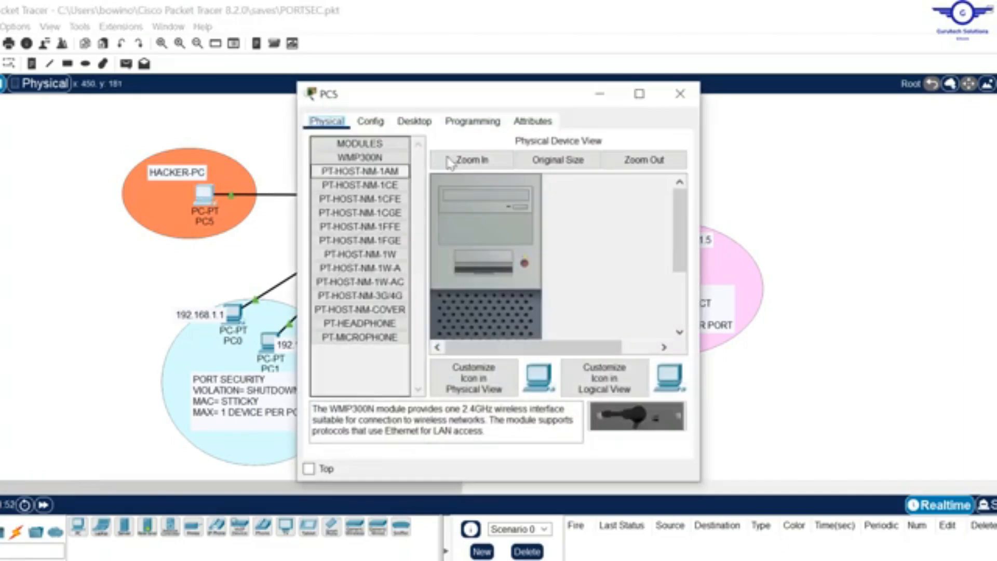
click(414, 121)
click(355, 167)
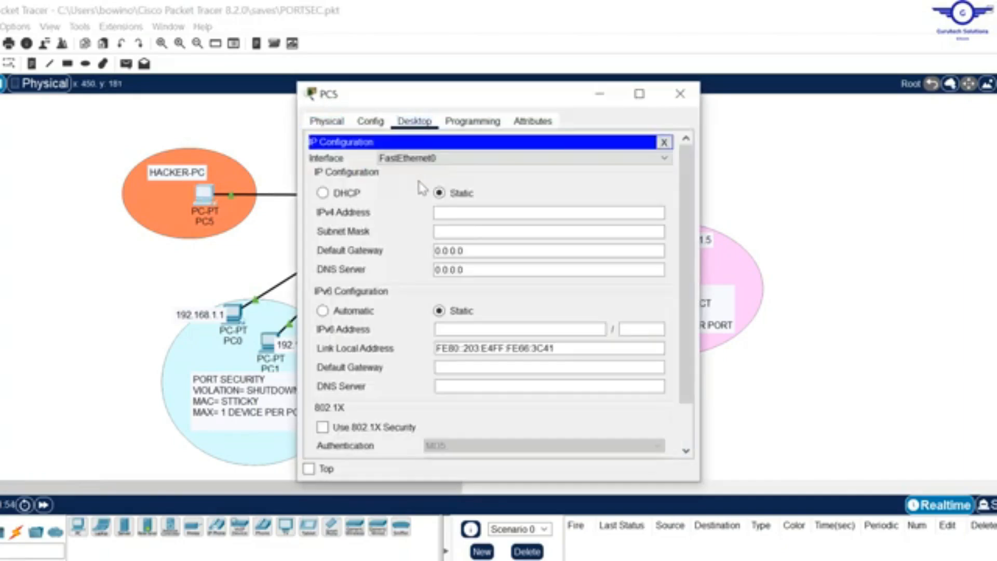
click(444, 213)
text(192.168.1.5)
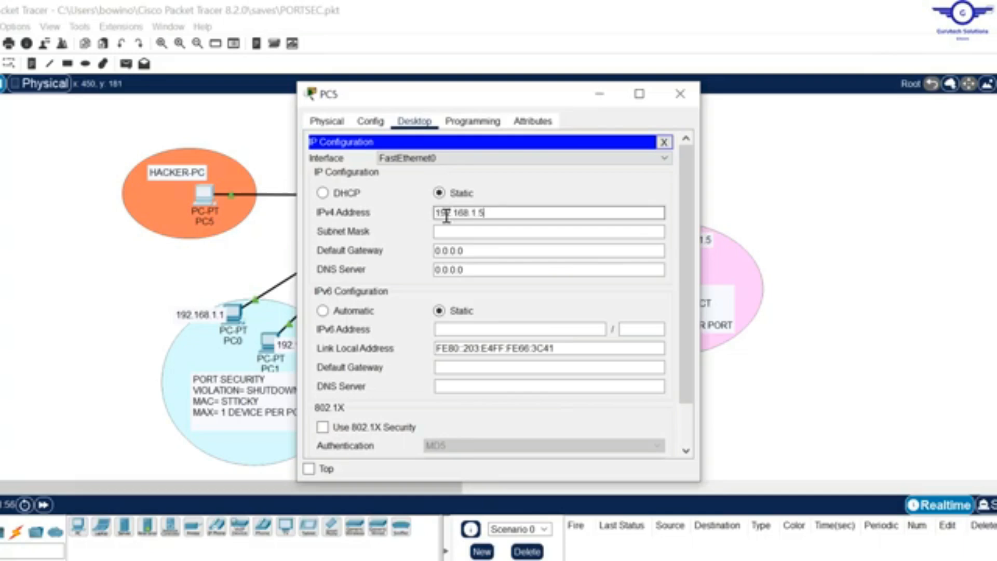
click(462, 234)
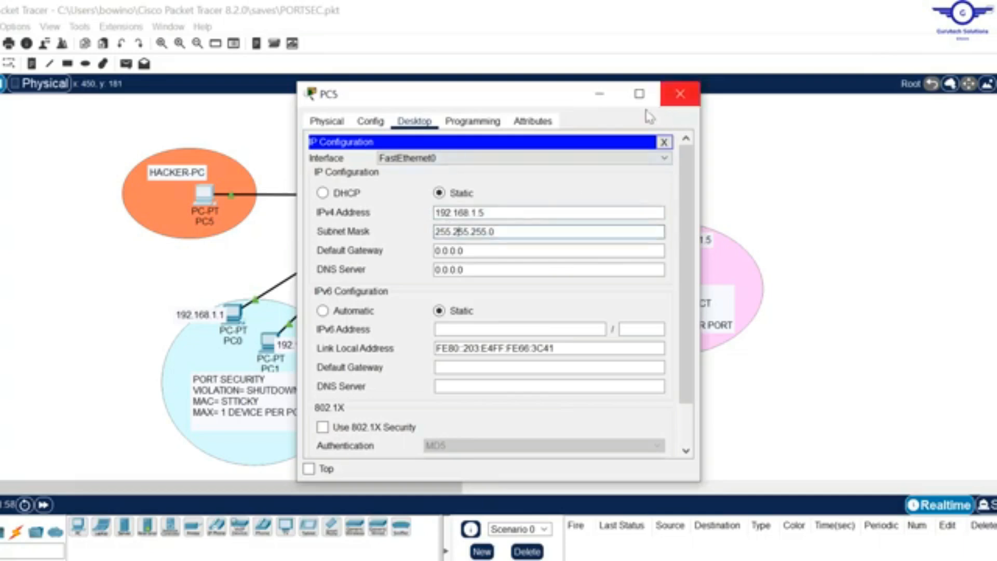
click(669, 107)
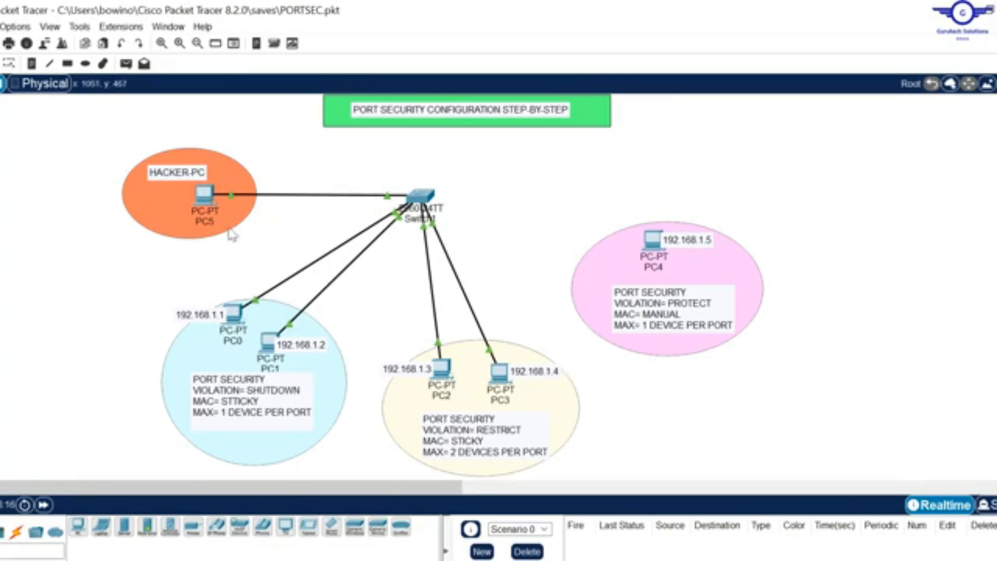
From PC5's command prompt, ping 192.168.1.4 and close the PC5 window.
click(207, 199)
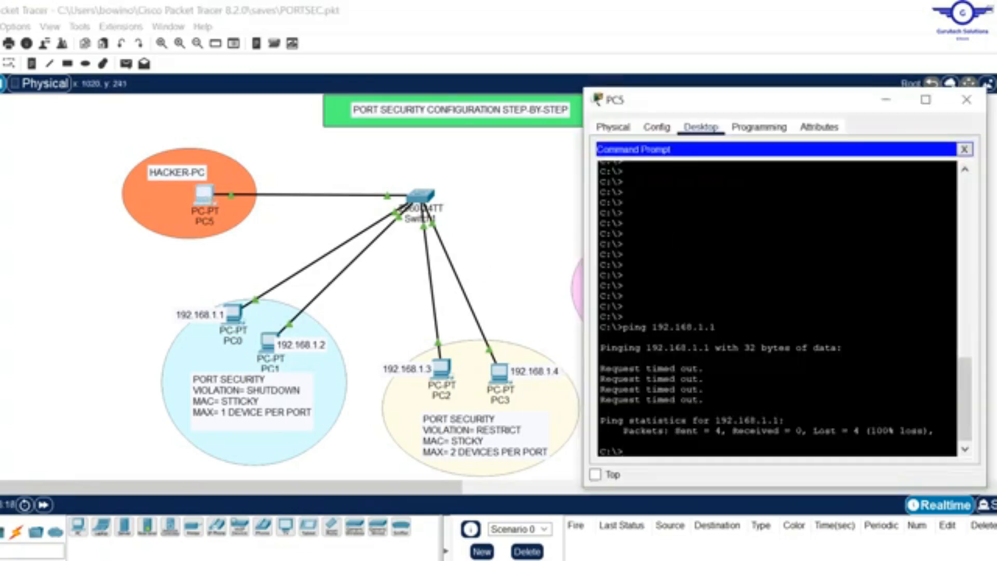
key(Up)
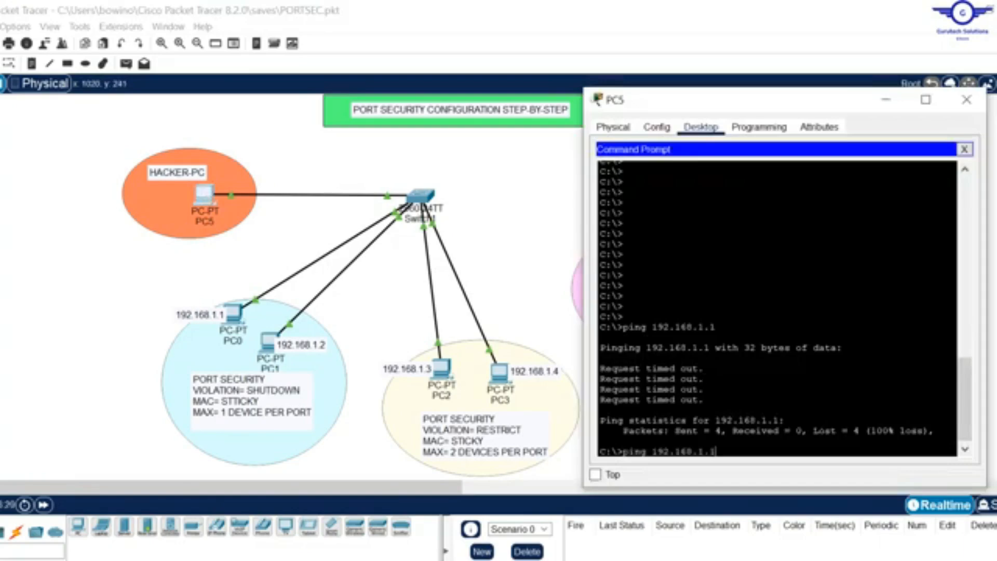
key(Return)
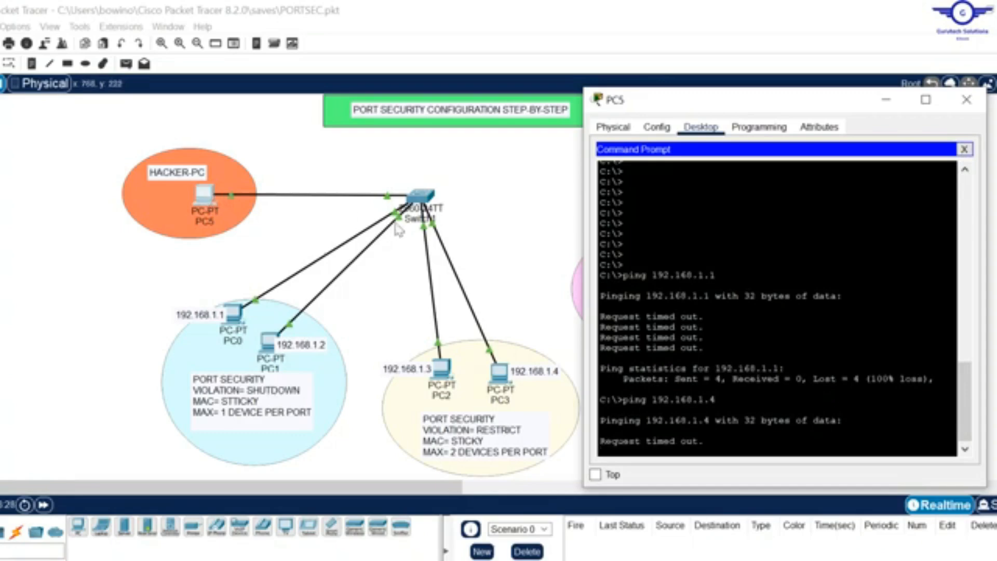
click(494, 211)
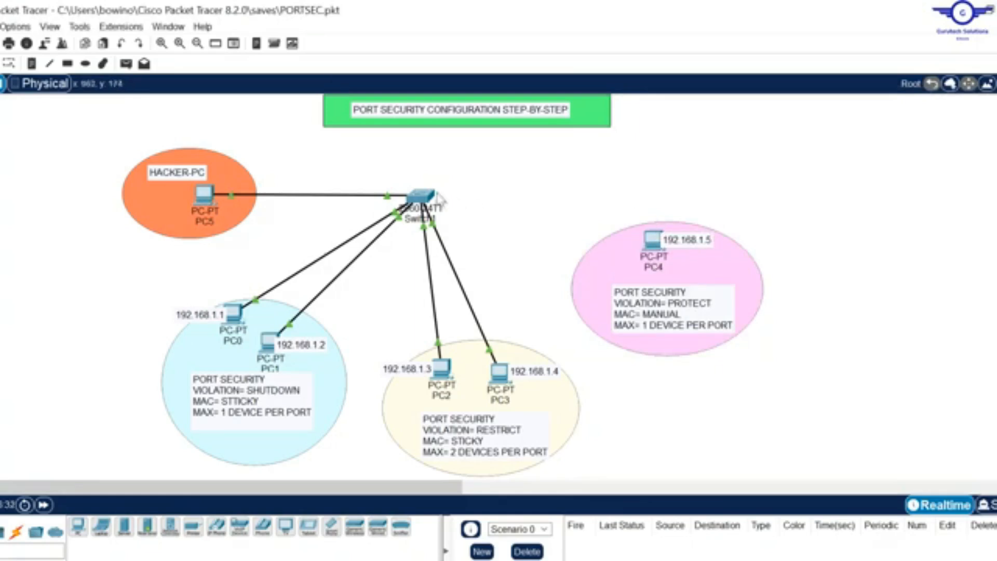